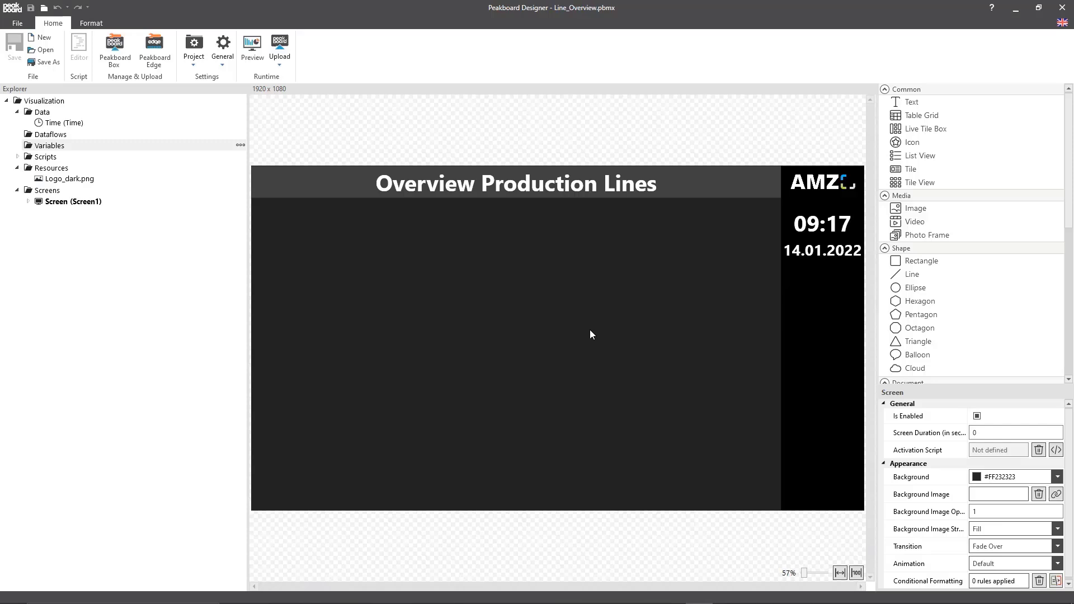
Create the new ProdData list variable with a Line text column
right_click(73, 146)
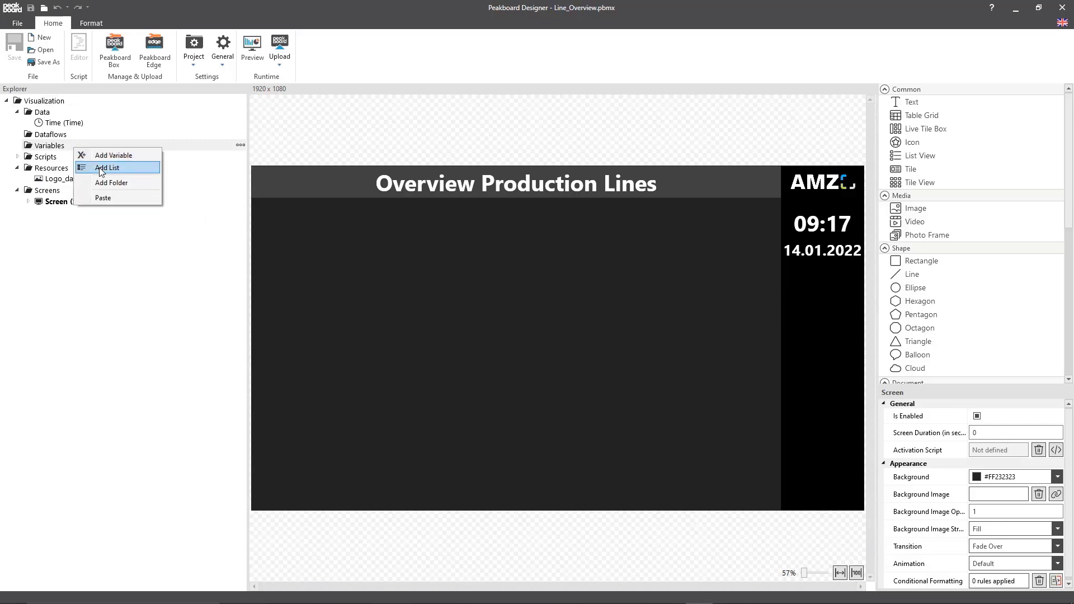
left_click(101, 169)
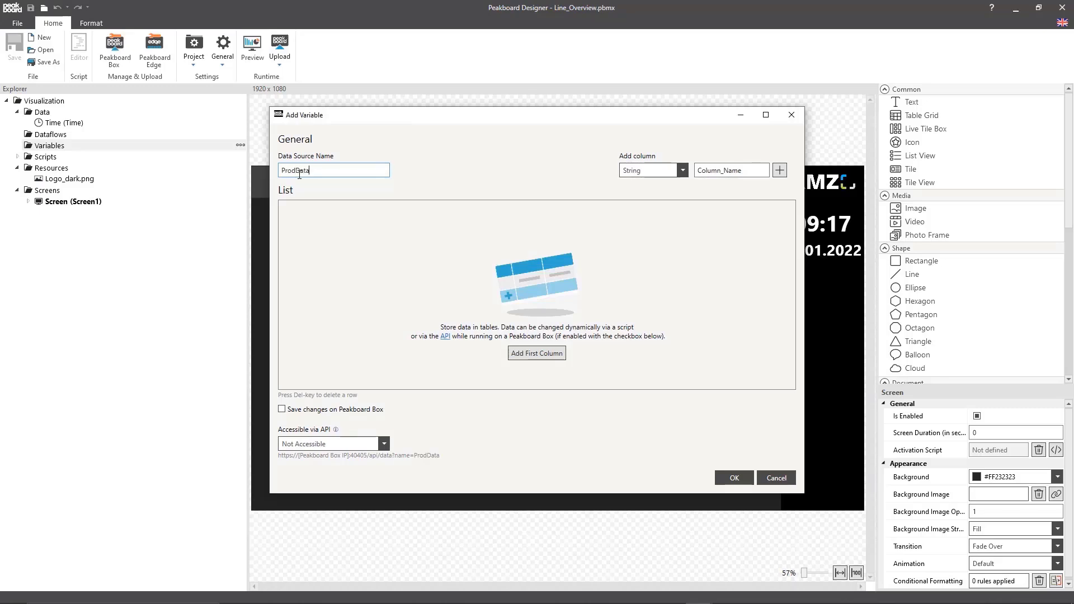
double_click(752, 172)
type("Line")
left_click(780, 171)
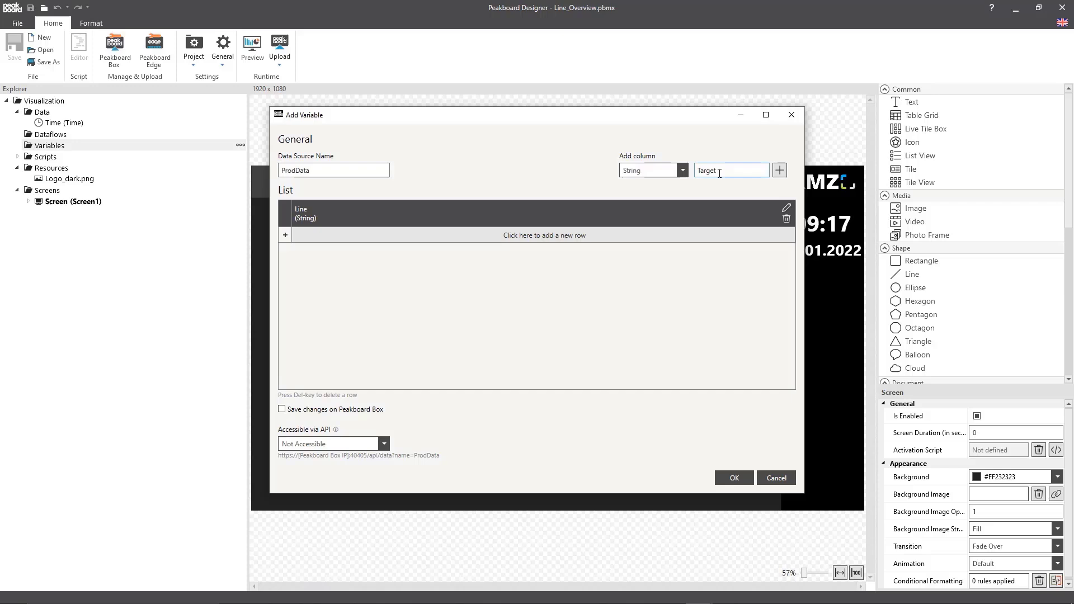
Add the number columns Target, IO and NIO to the list
left_click(683, 170)
left_click(637, 197)
left_click(779, 171)
left_click(779, 172)
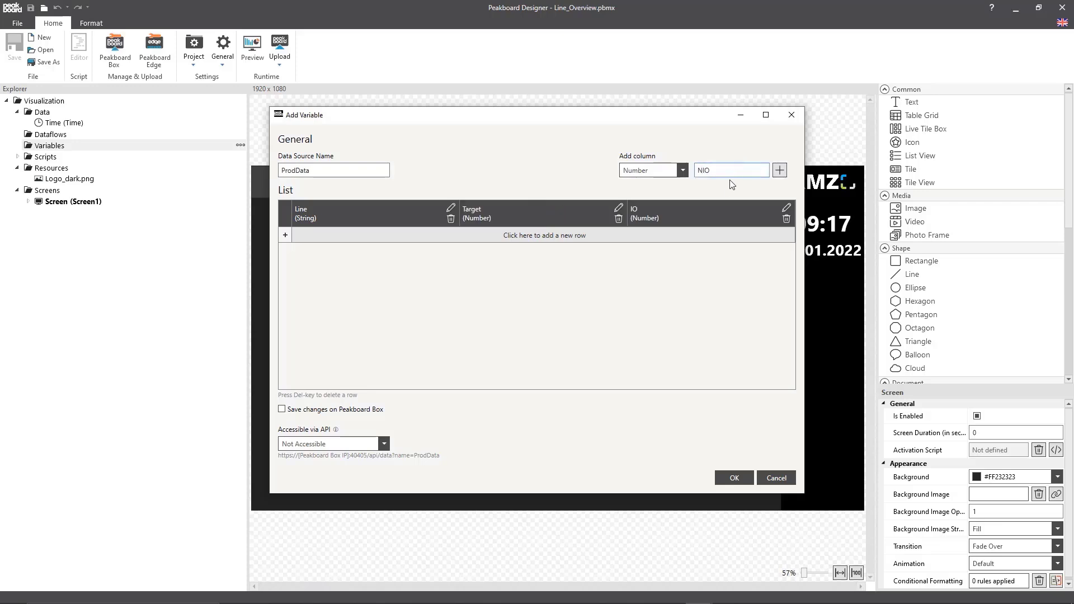
left_click(779, 171)
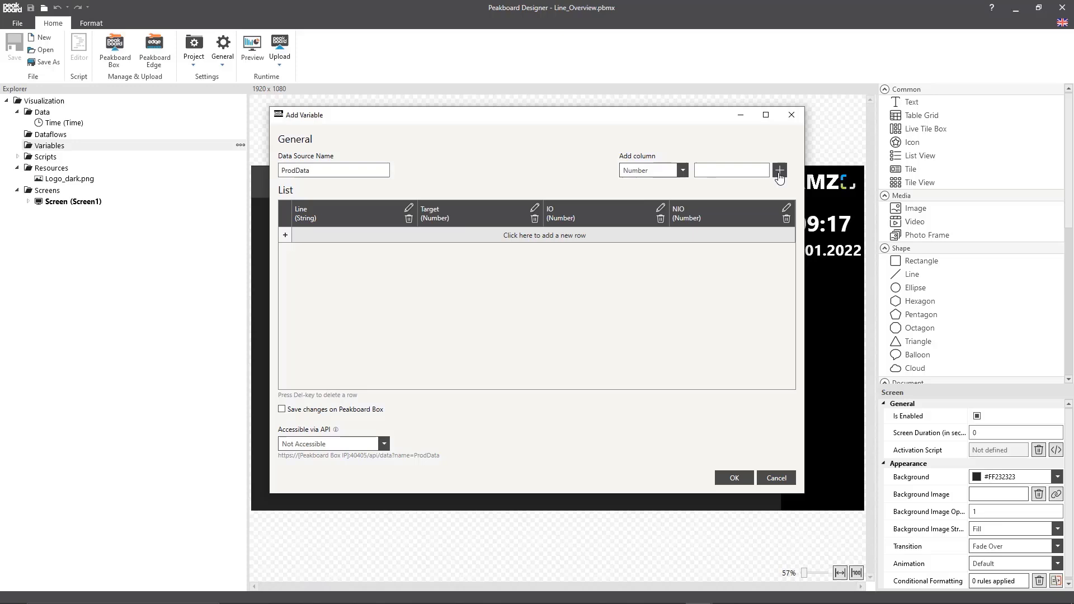
Enter rows Line 1, Line 2 and Line 3 and save the ProdData list
left_click(330, 237)
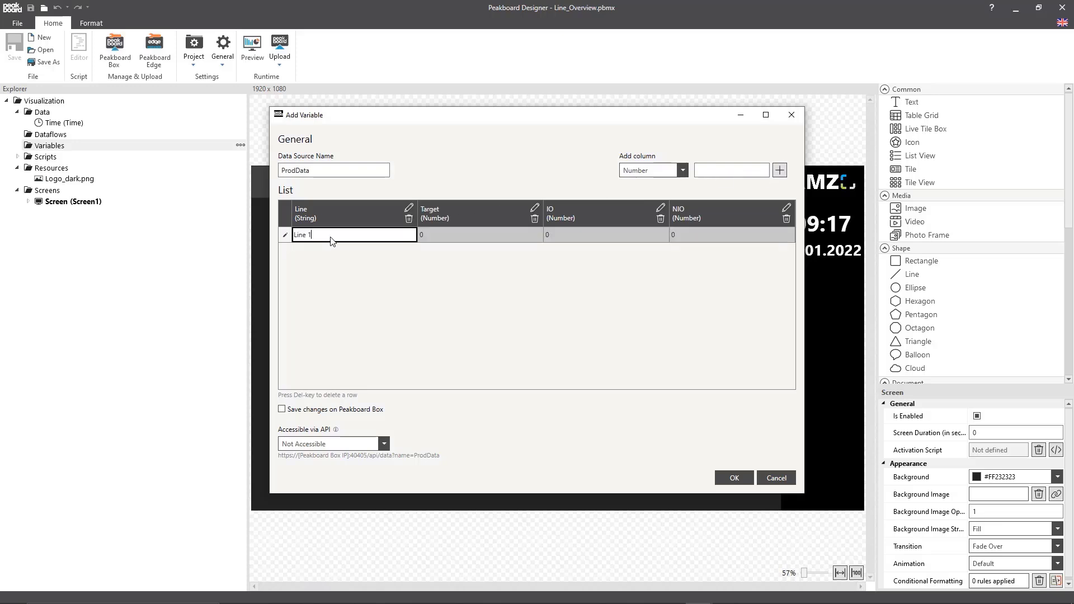
key("Return")
left_click(306, 253)
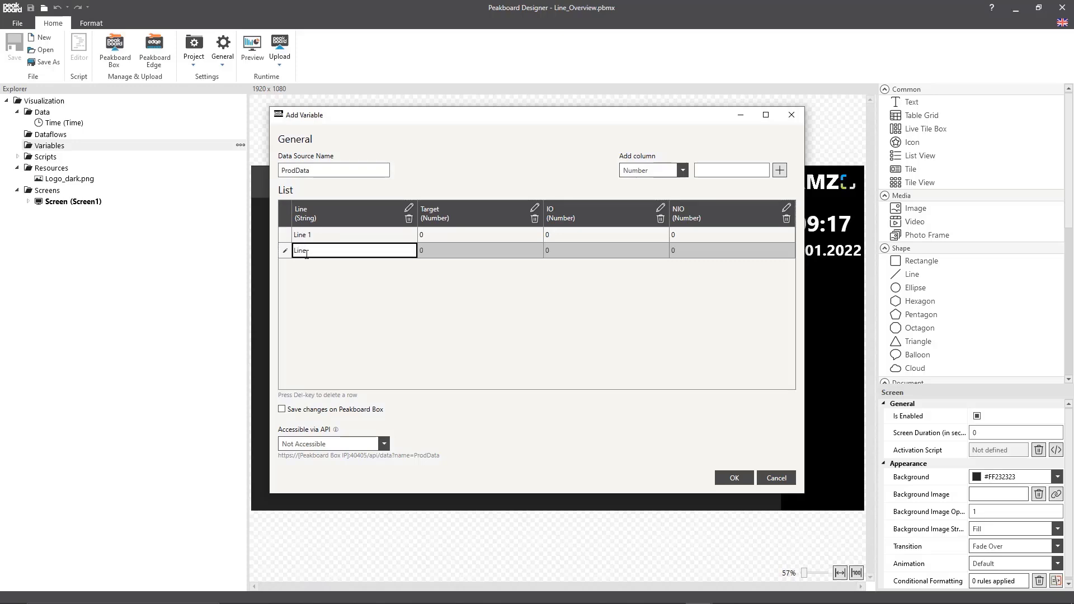
type("Line 2")
key("Return")
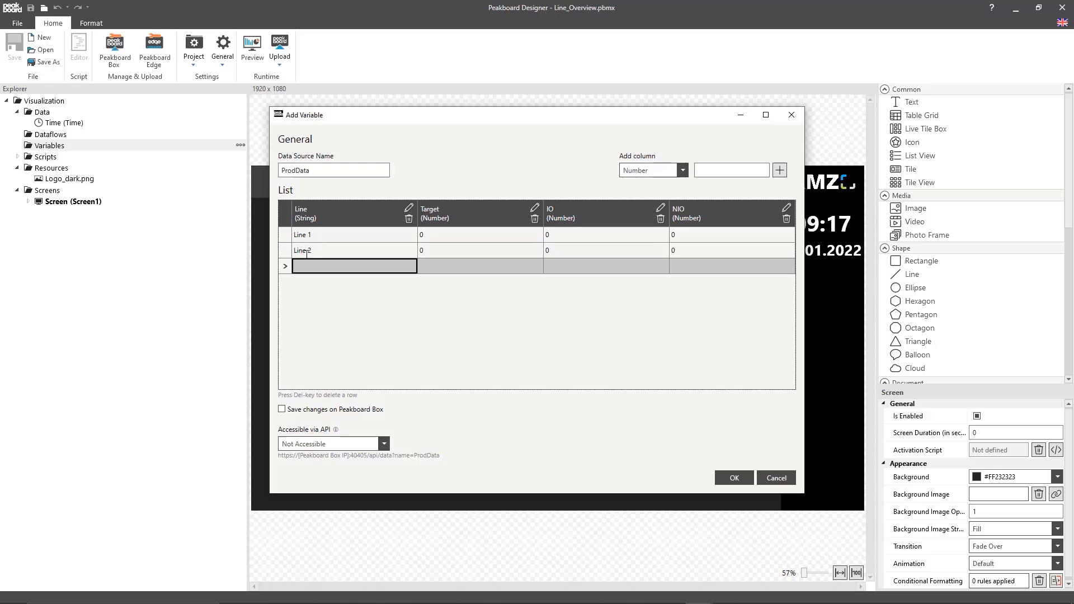
type("Line 3")
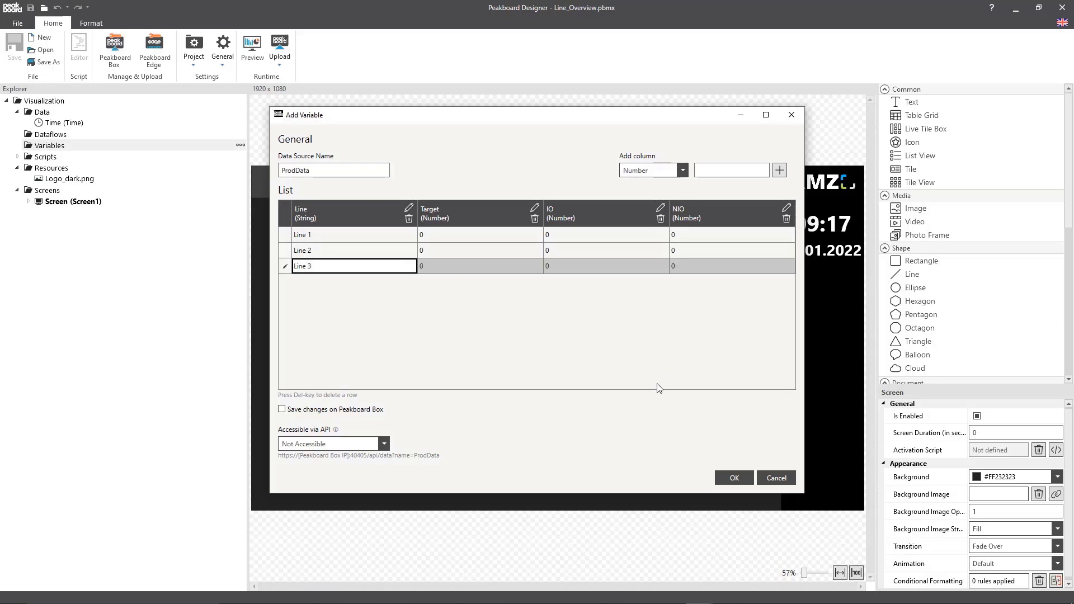
left_click(726, 479)
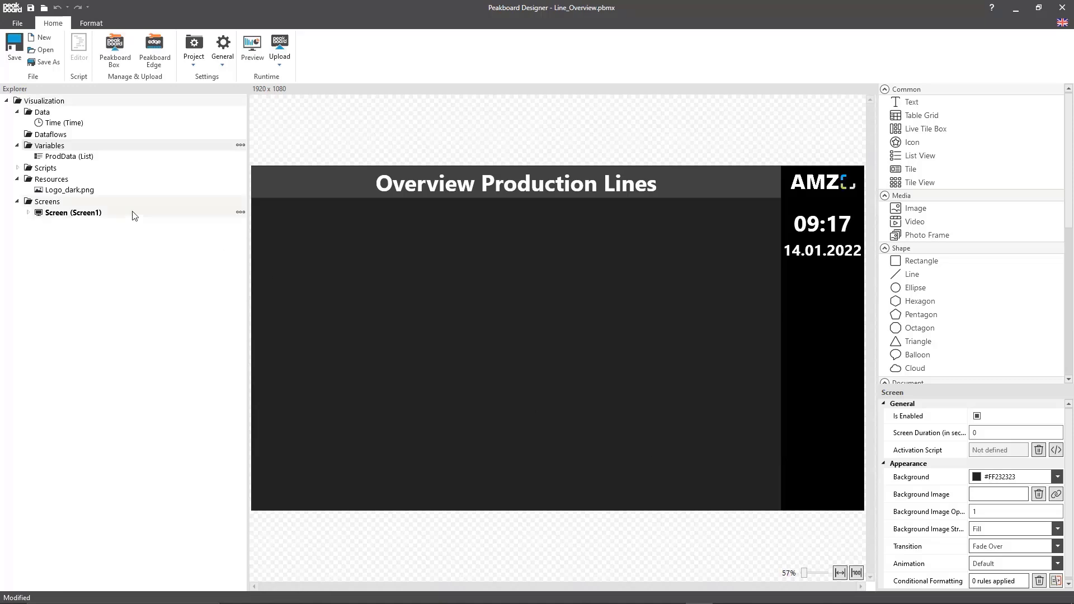
Create dataflow ProdData_Formatted adding a number column All_Parts = IO + NIO
right_click(64, 157)
left_click(133, 189)
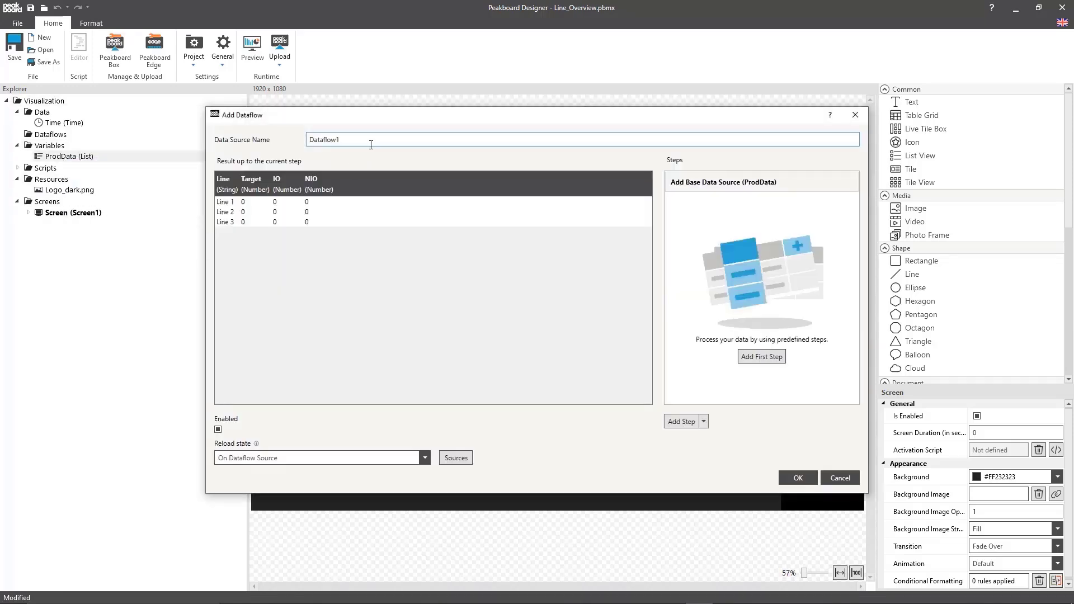
type("Prod")
left_click(681, 422)
left_click(704, 90)
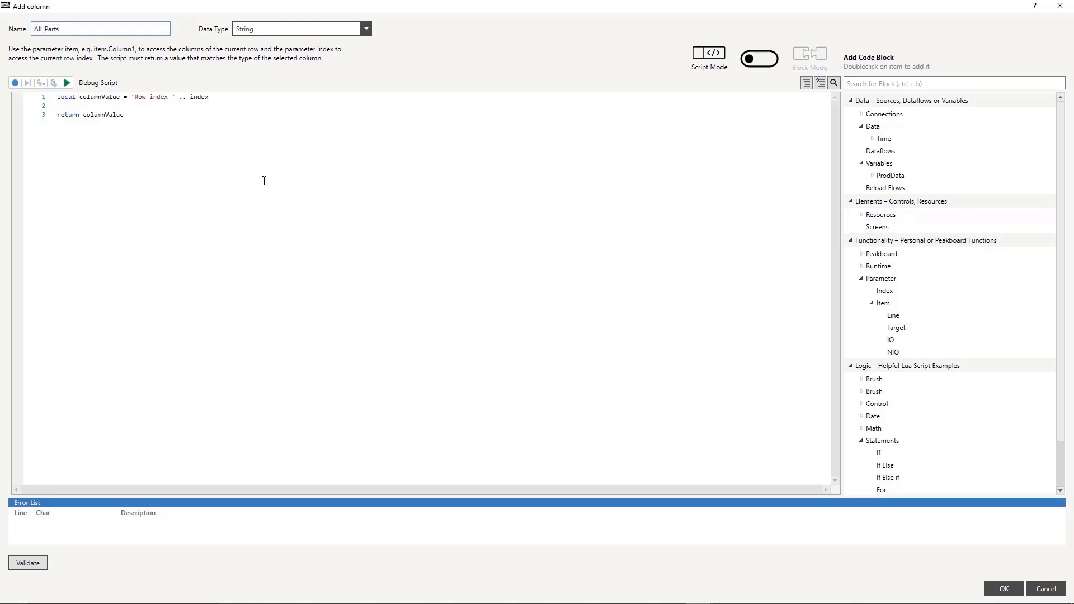
key("ctrl+a")
type("r")
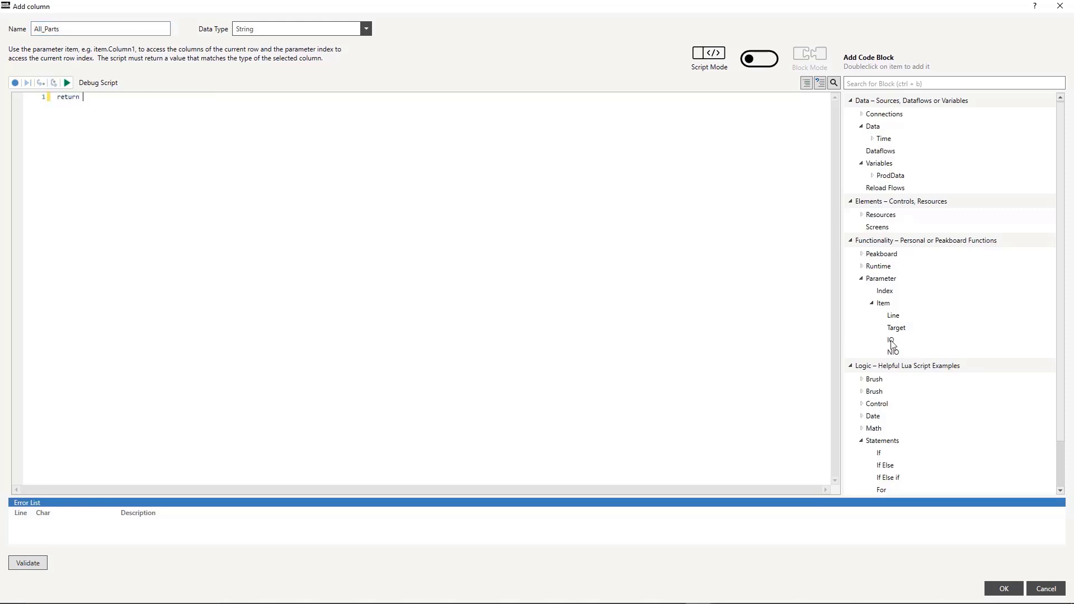
double_click(890, 340)
double_click(894, 353)
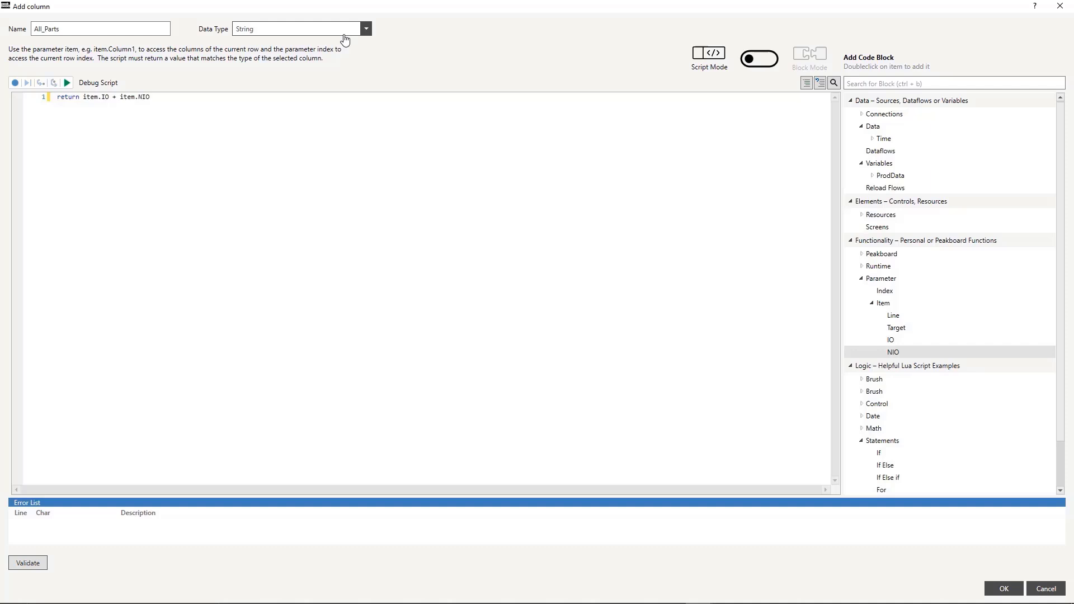
left_click(342, 31)
left_click(336, 54)
left_click(990, 590)
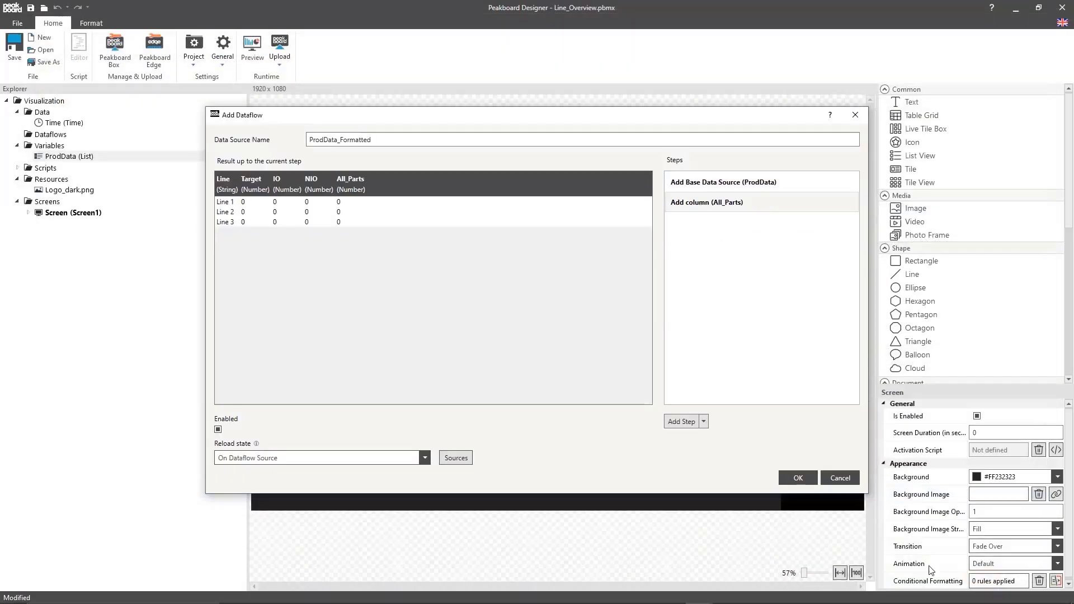
left_click(798, 477)
Add a List View bound to the ProdData_Formatted dataflow
double_click(920, 155)
left_click(558, 276)
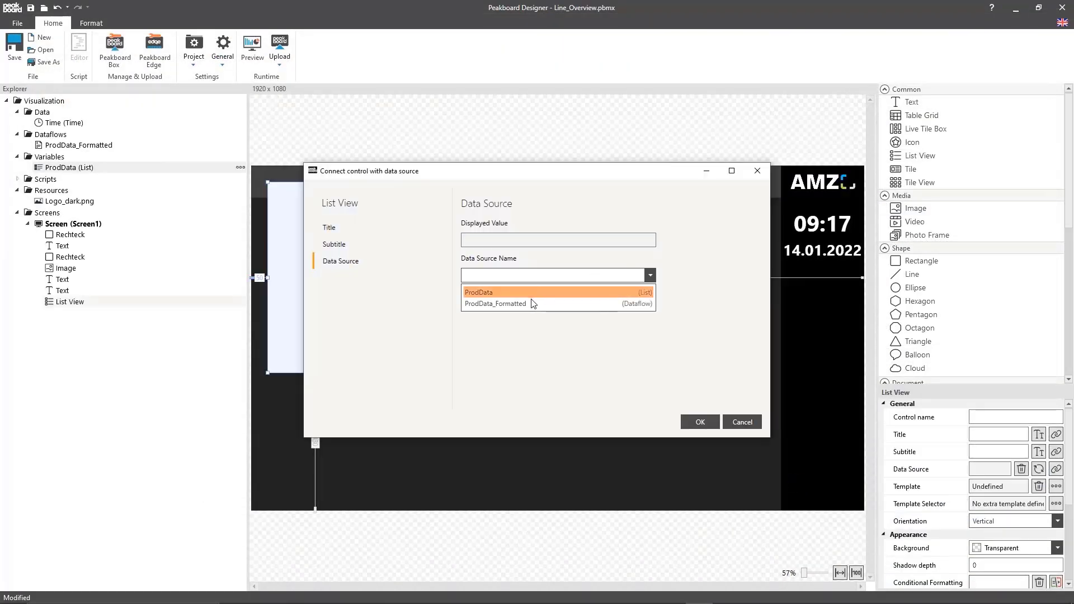
left_click(492, 302)
left_click(698, 420)
Size the list view to 1660×980 with top position 100
scroll(976, 482, "down", 3)
double_click(994, 465)
type("1660")
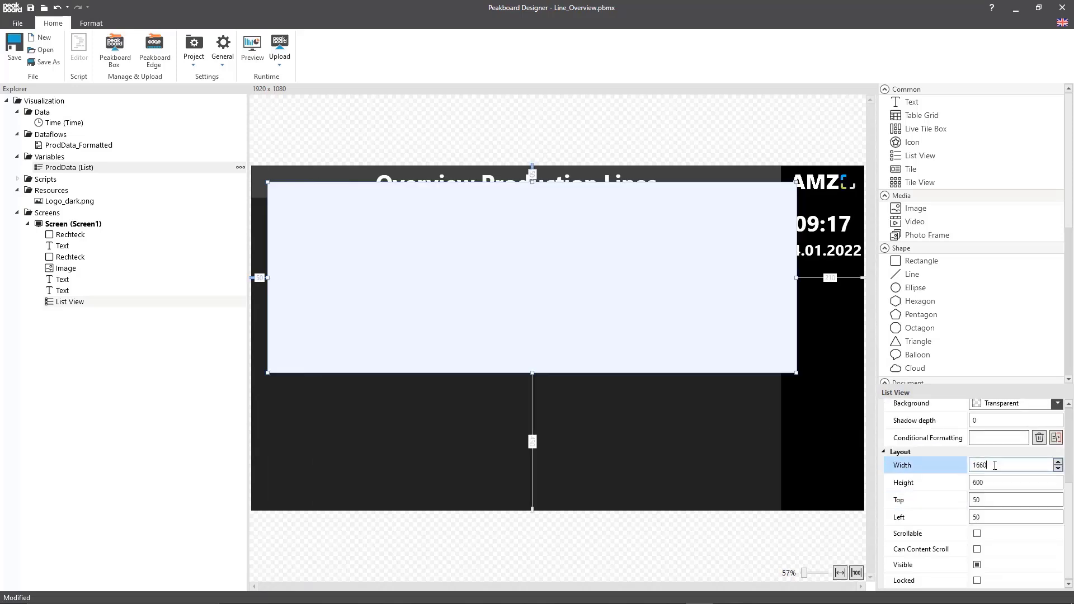
key("Tab")
type("980")
key("Tab")
type("100")
key("Tab")
Set list view left to 0, then add a #FF3D3D3D template rectangle with border 0, radius 10
type("0")
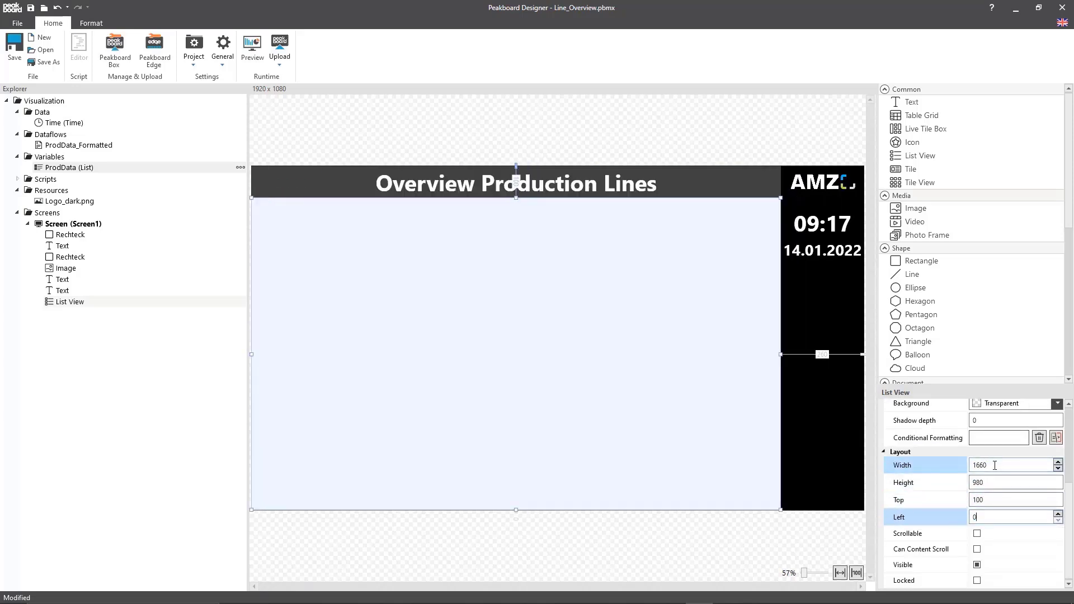
double_click(589, 412)
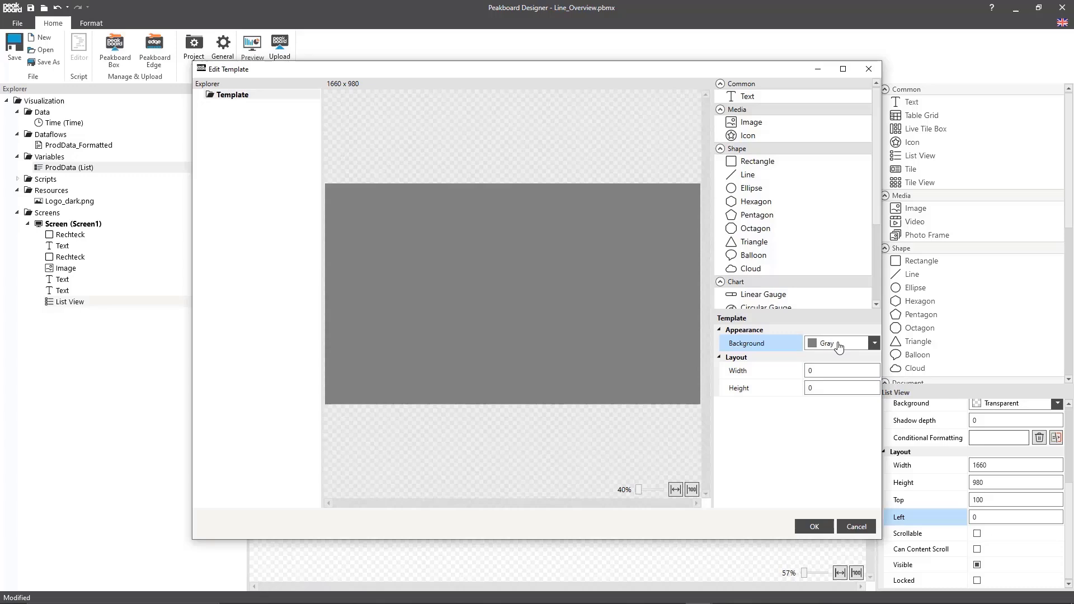
double_click(752, 164)
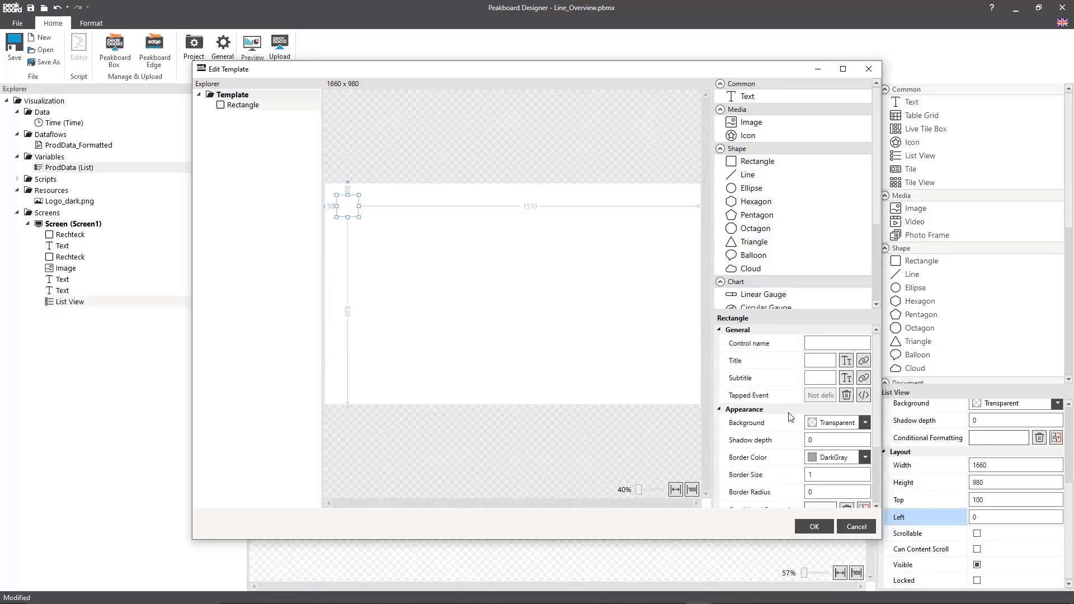
left_click(840, 423)
double_click(833, 279)
type("FF3D3D3D")
key("Return")
double_click(821, 477)
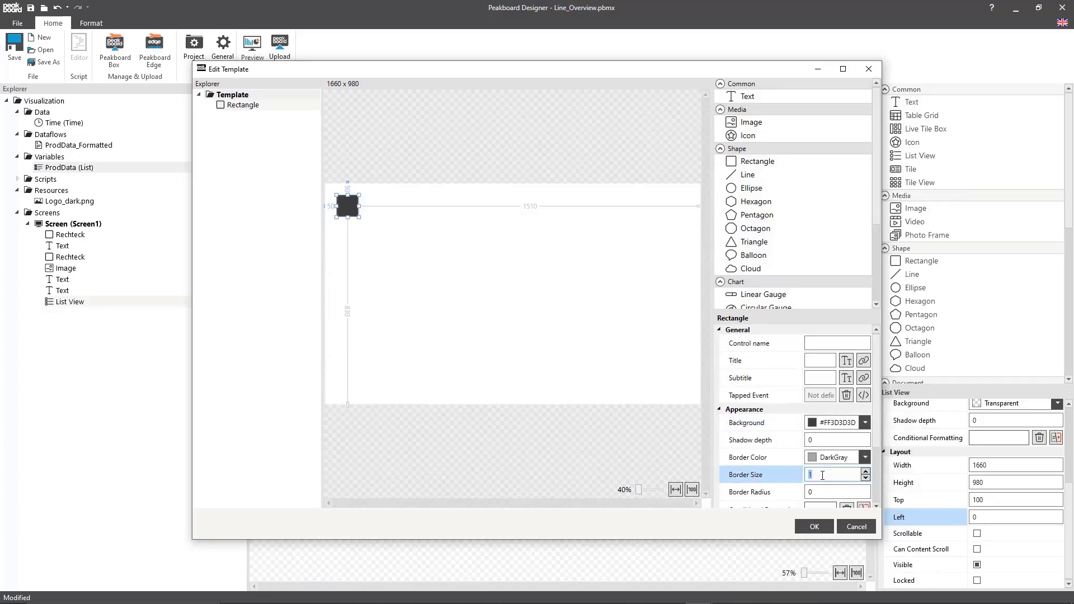
type("0")
double_click(828, 490)
type("10")
Size the rectangle to 1582×286 at top 30, left 39
scroll(834, 465, "down", 3)
double_click(837, 451)
type("1582")
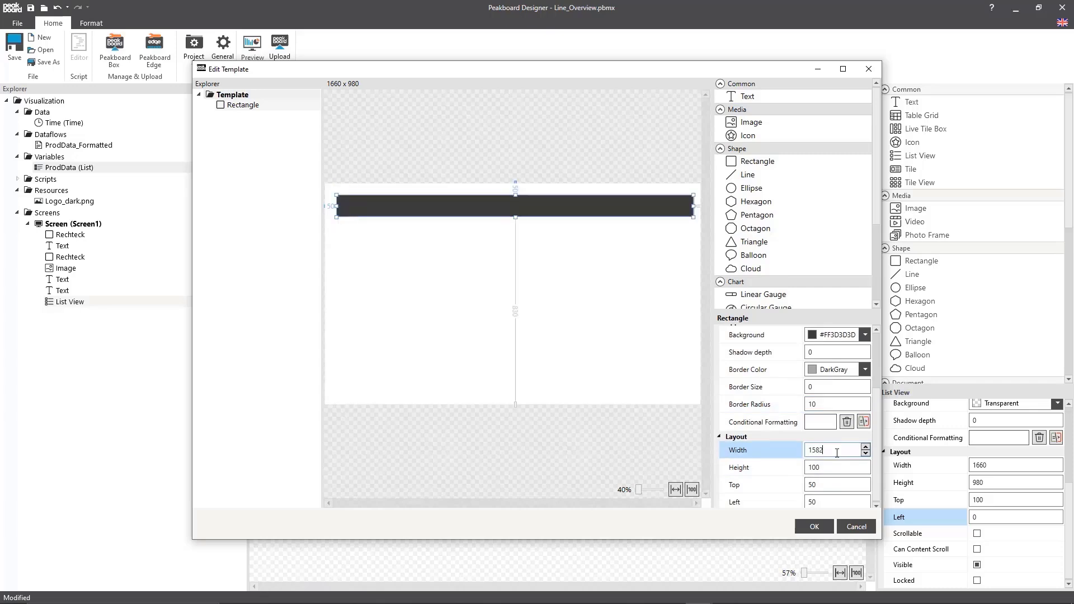
key("Tab")
type("286")
key("Tab")
type("30")
key("Tab")
type("39")
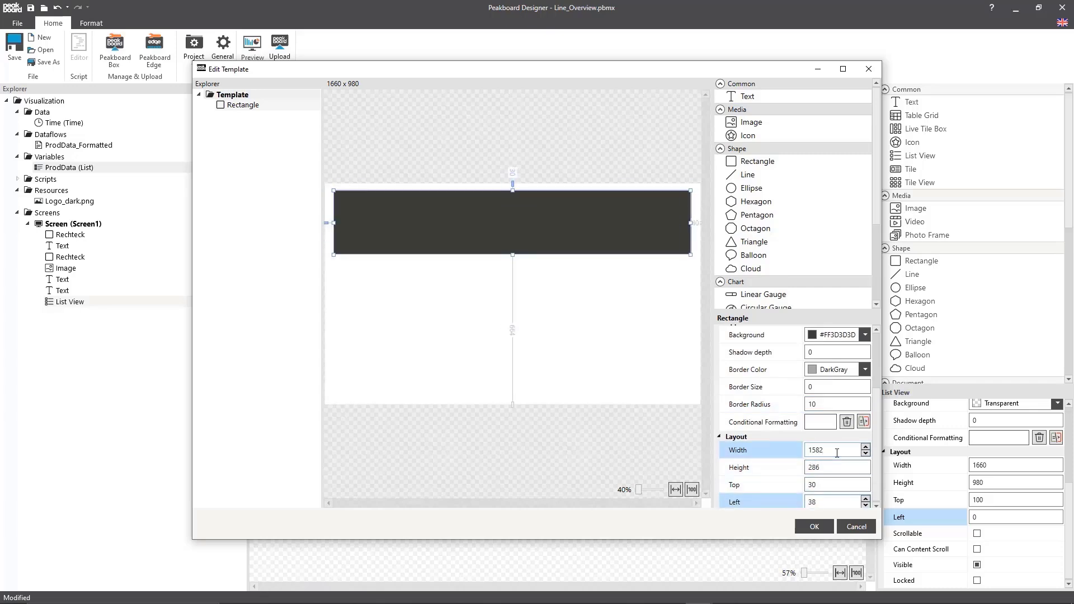
left_click(665, 316)
Place a text on the card bound to the Line column, width 320
left_click_drag(747, 97, 337, 196)
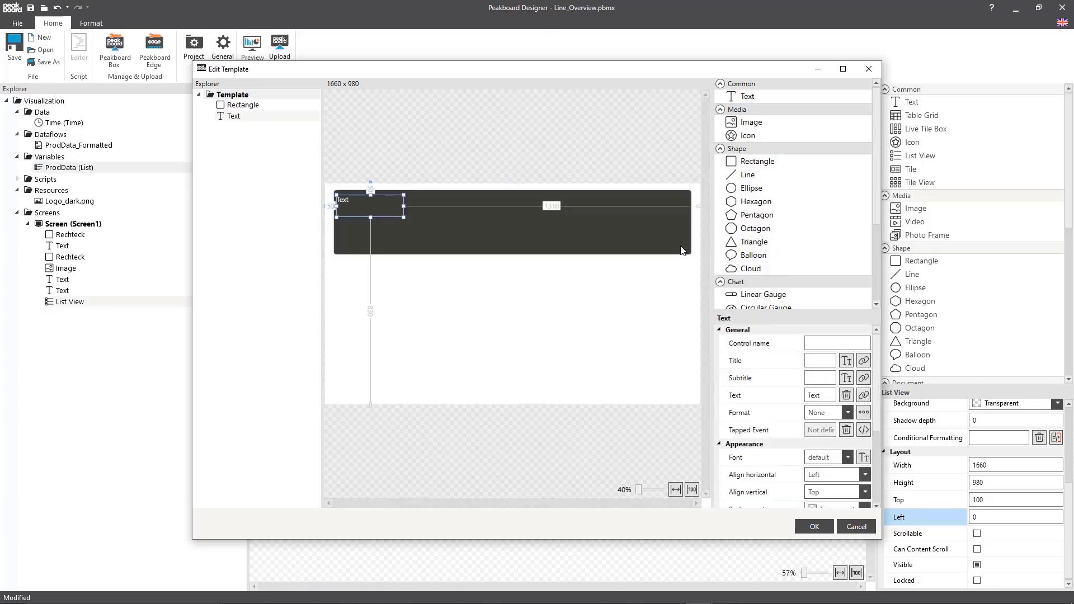
left_click(863, 395)
left_click(650, 293)
left_click(569, 311)
left_click(700, 421)
scroll(805, 453, "down", 5)
double_click(827, 438)
type("320")
key("Tab")
key("Tab")
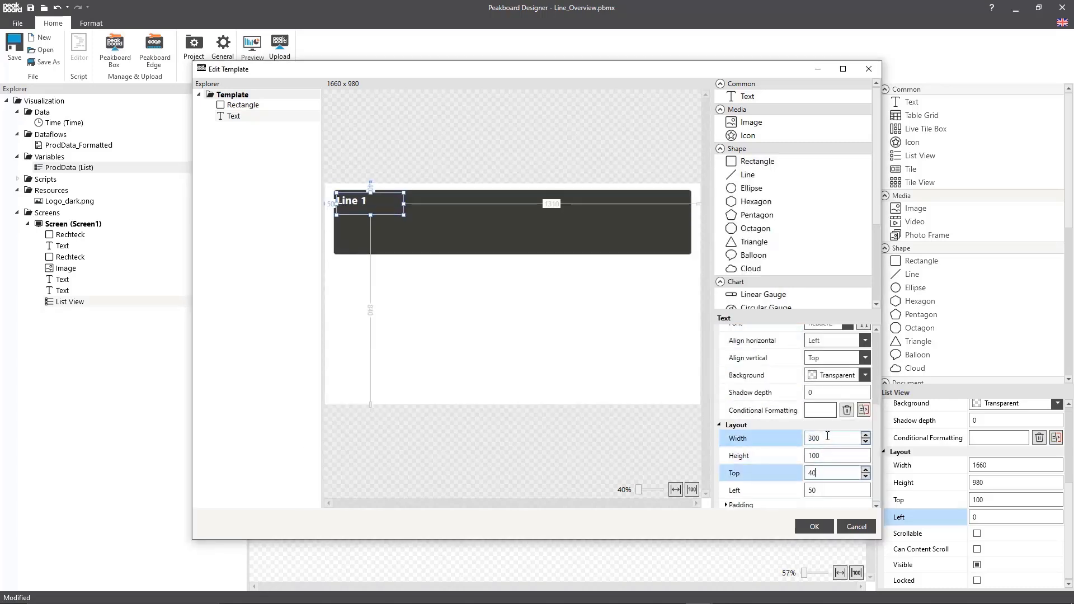
Add an 'Actual' label text below the line name, layout value 100
left_click_drag(747, 97, 337, 196)
left_click(863, 396)
type("Actual")
left_click(703, 424)
scroll(805, 453, "down", 5)
double_click(827, 438)
type("100")
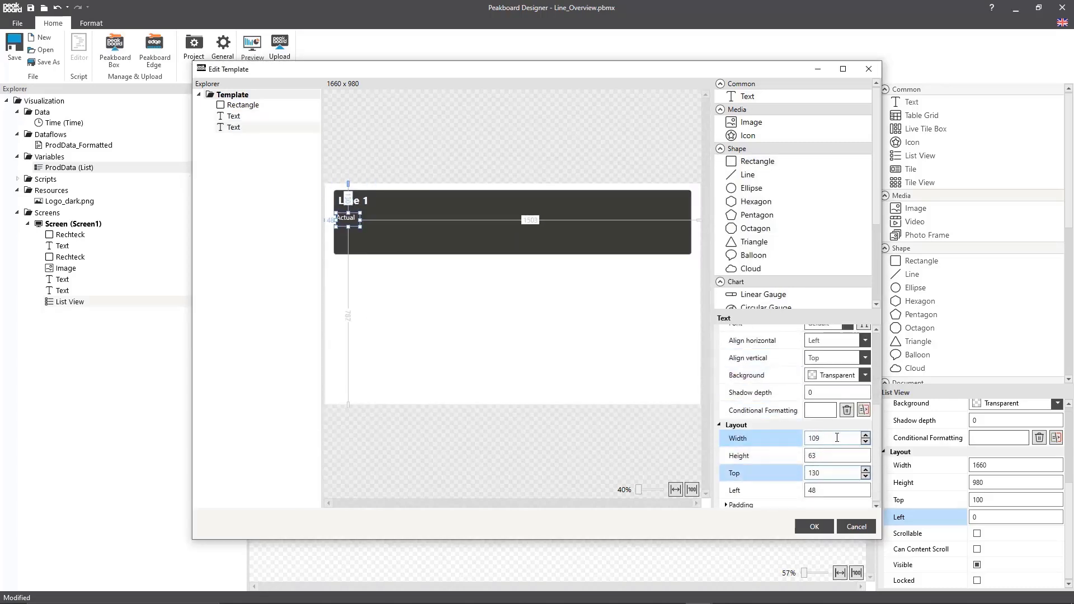
key("ctrl+v")
Duplicate the Actual label and bind the copy to the IO column at left 160
left_click(863, 396)
left_click(650, 293)
left_click(568, 311)
left_click(650, 328)
left_click(501, 369)
left_click(700, 422)
scroll(805, 453, "down", 5)
double_click(829, 490)
type("160")
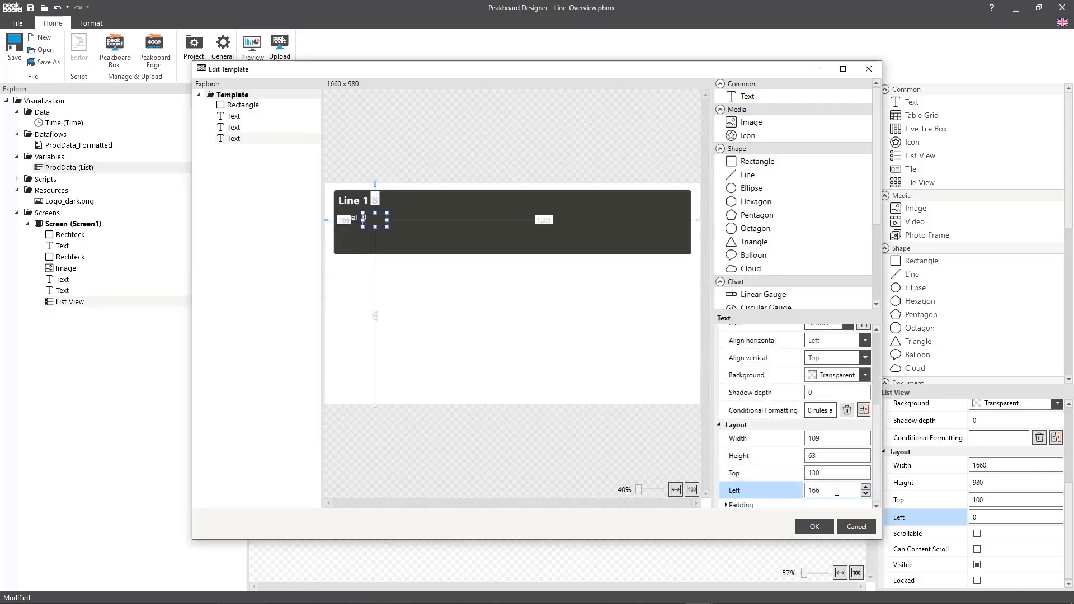
Add a 'Target' label further right on the card at left 1070
left_click_drag(347, 218, 475, 217)
left_click(863, 395)
type("Target")
double_click(829, 490)
type("1070")
key("ctrl+v")
Add a right-aligned target value bound to the data, left position 1070
left_click_drag(576, 217, 640, 217)
left_click(865, 436)
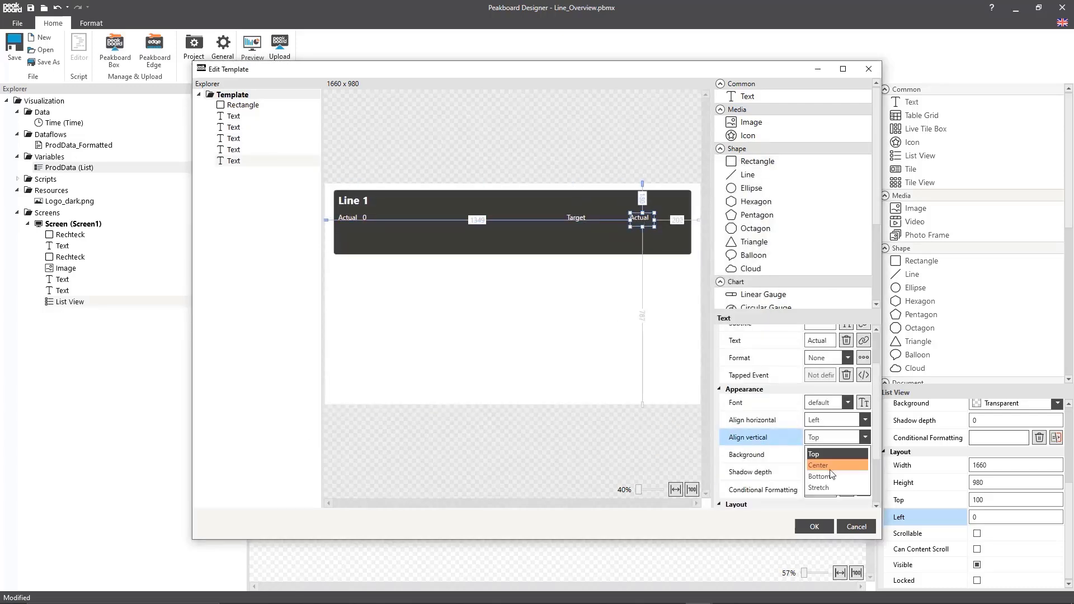
left_click(863, 340)
left_click(700, 421)
double_click(839, 489)
type("1070")
left_click(564, 328)
scroll(744, 262, "down", 5)
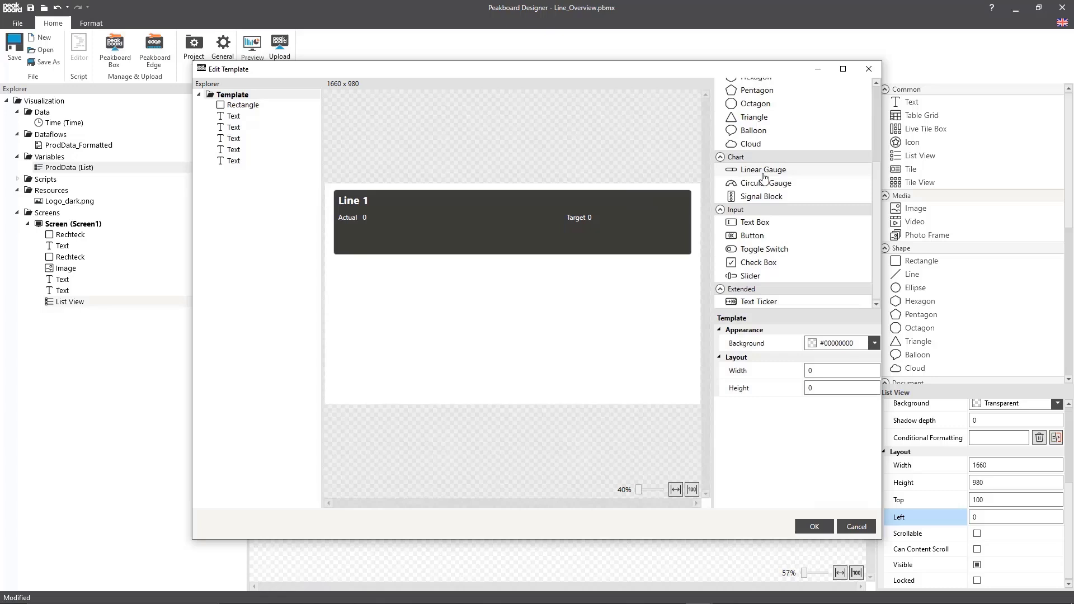
Add a linear gauge below Actual, value bound to All_Parts and maximum to Target
double_click(761, 171)
left_click_drag(424, 196, 425, 225)
left_click(863, 395)
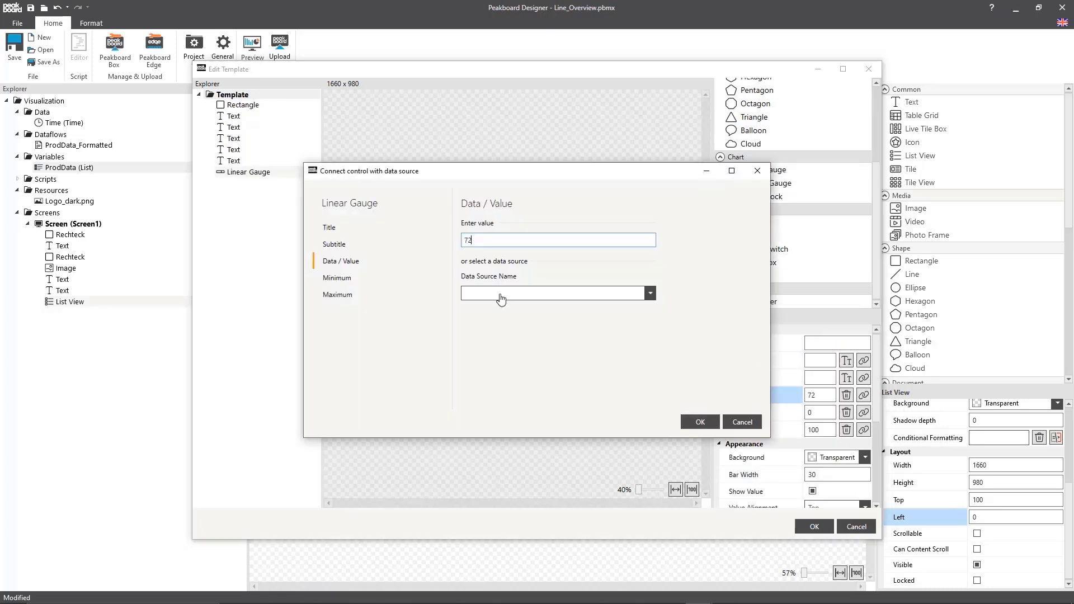
left_click(650, 293)
left_click(553, 306)
left_click(650, 328)
left_click(503, 380)
left_click(337, 294)
left_click(649, 293)
left_click(503, 306)
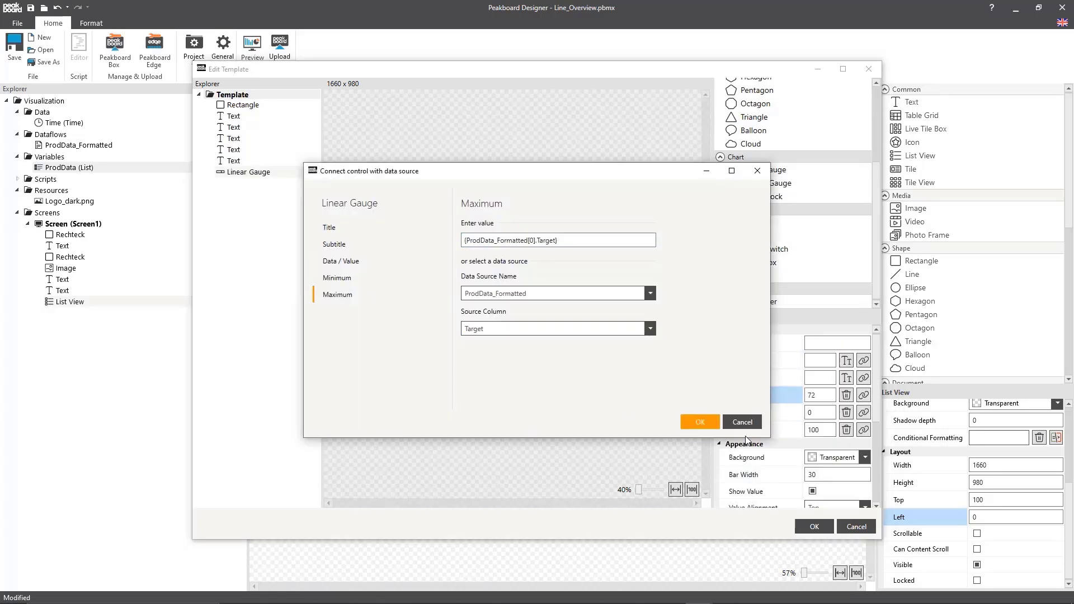
left_click(699, 422)
Give the gauge bar width 60 and size 1121×76
scroll(783, 414, "down", 3)
double_click(832, 395)
type("60")
key("Tab")
scroll(832, 403, "down", 3)
double_click(832, 442)
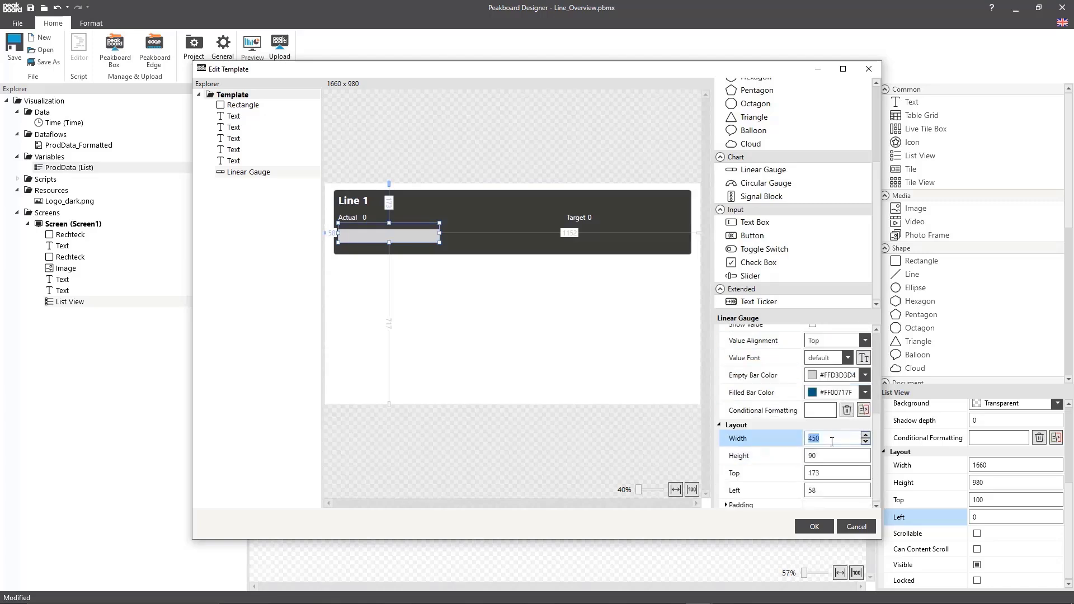
type("1121")
key("Tab")
type("76")
key("Tab")
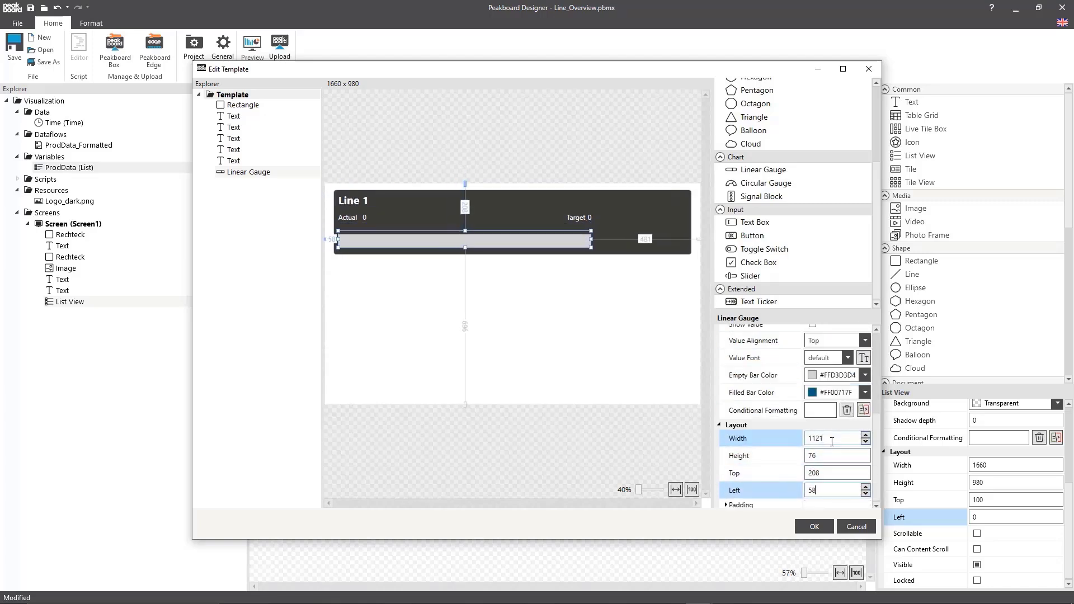
Place a circular gauge at the card's right end, its value bound to ProdData_Formatted IO
left_click(647, 308)
left_click(766, 183)
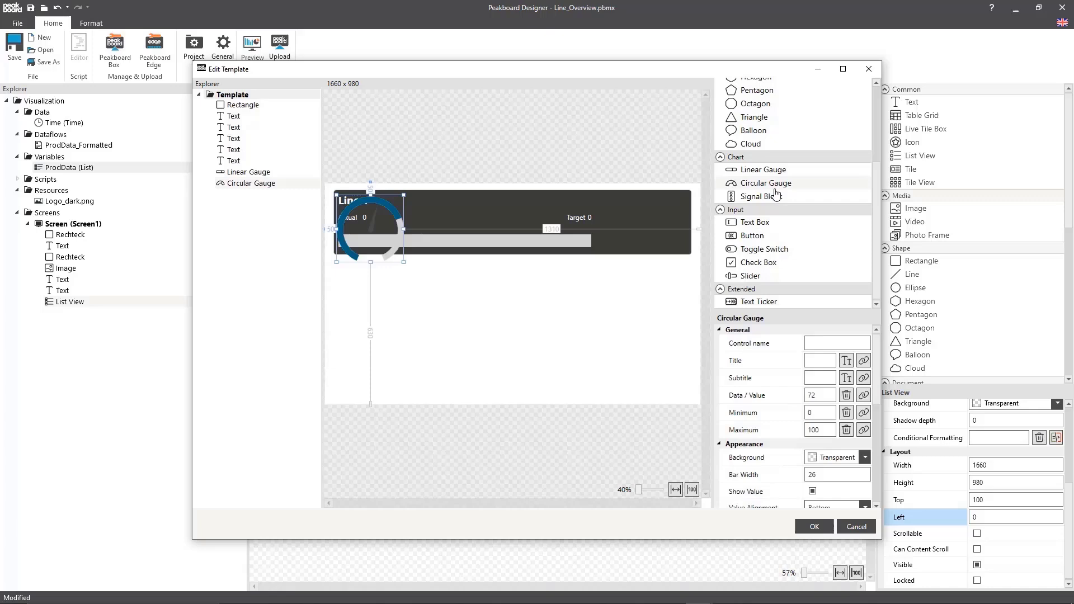
left_click_drag(386, 232, 649, 226)
left_click(863, 395)
left_click(565, 293)
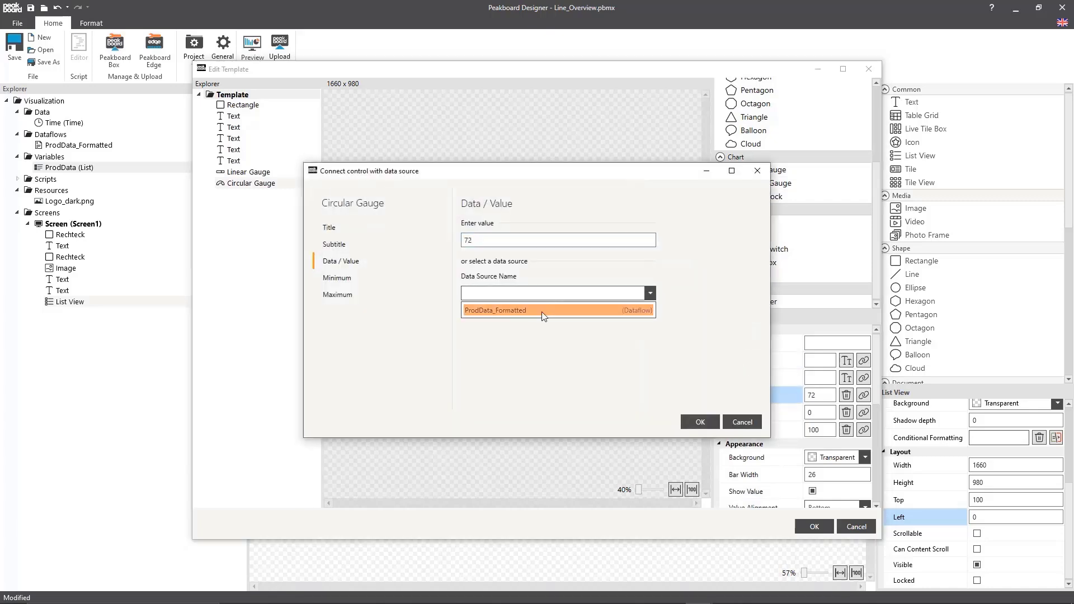
left_click(537, 307)
left_click(553, 328)
left_click(503, 363)
Bind the gauge's maximum to the ProdData_Formatted All_Parts column and confirm the bindings
left_click(337, 294)
left_click(559, 293)
left_click(537, 307)
left_click(554, 328)
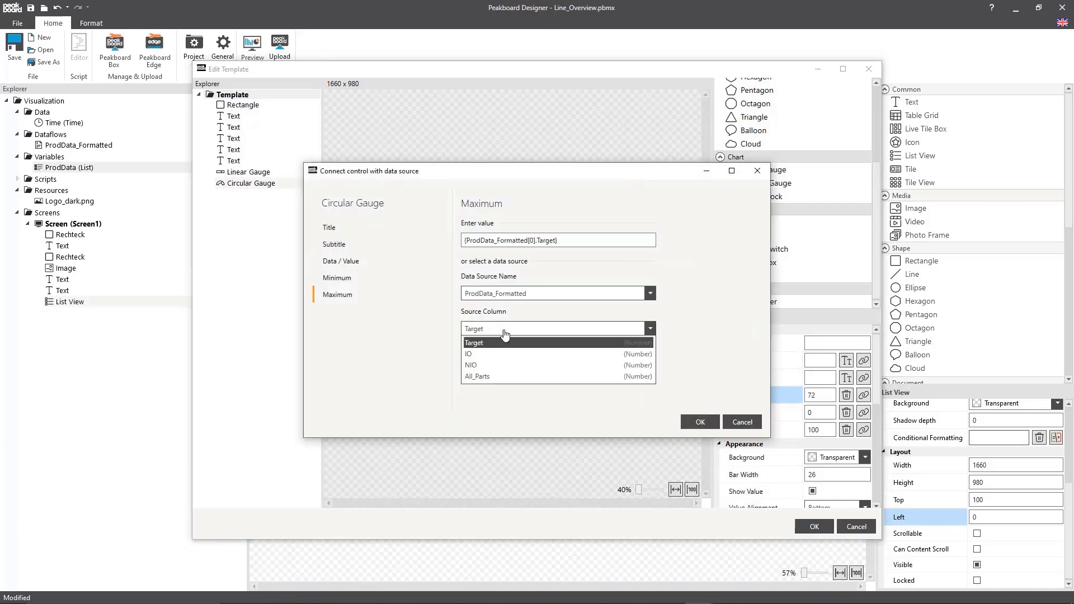
left_click(486, 342)
left_click(703, 425)
Color the gauge's empty ring orange and its filled ring dark green
scroll(768, 425, "down", 4)
left_click(833, 439)
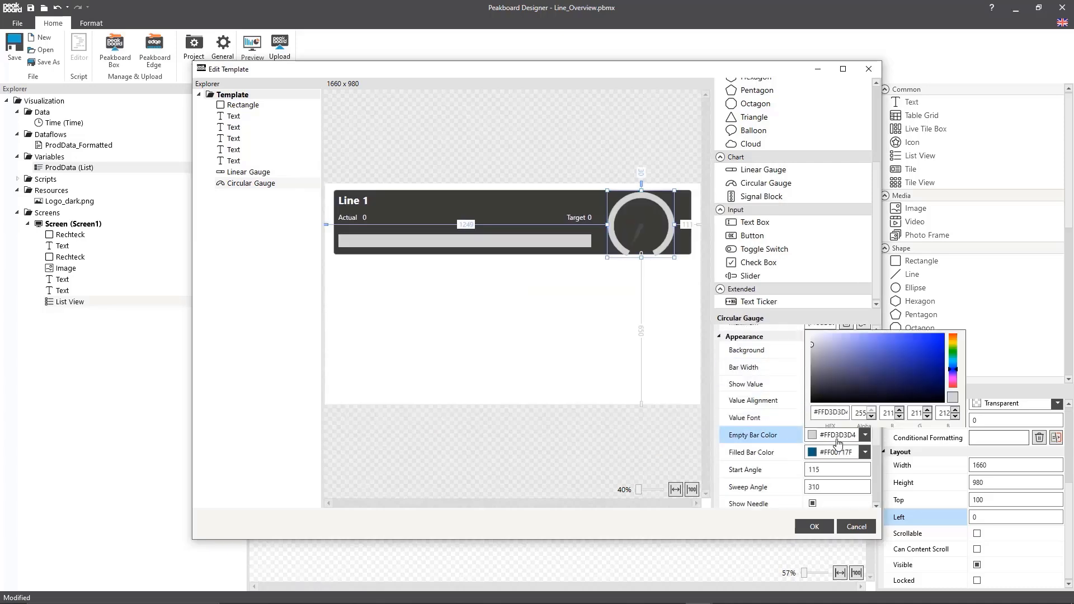
left_click(853, 417)
left_click(866, 451)
left_click(856, 419)
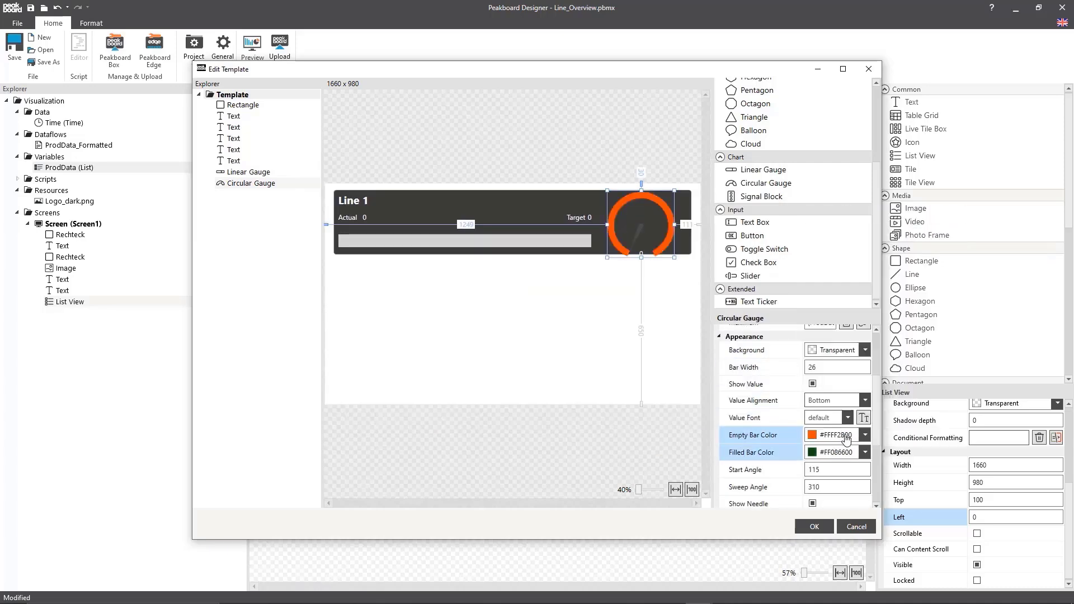
Set the circular gauge's height to 263 and enter its position value 1273
scroll(777, 438, "down", 3)
scroll(783, 442, "down", 1)
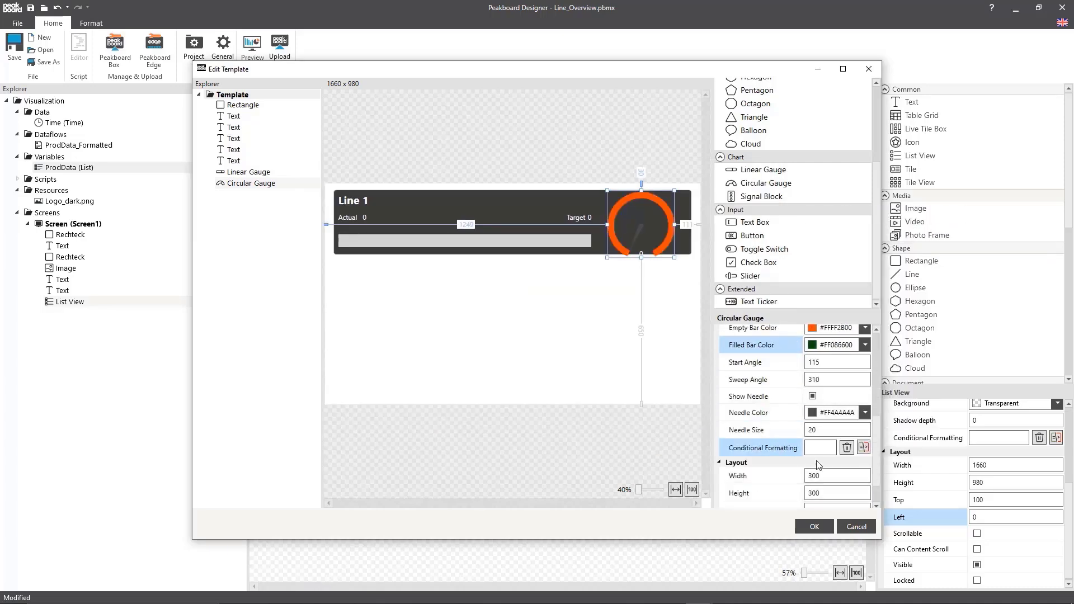
left_click(833, 493)
type("26338")
key("Tab")
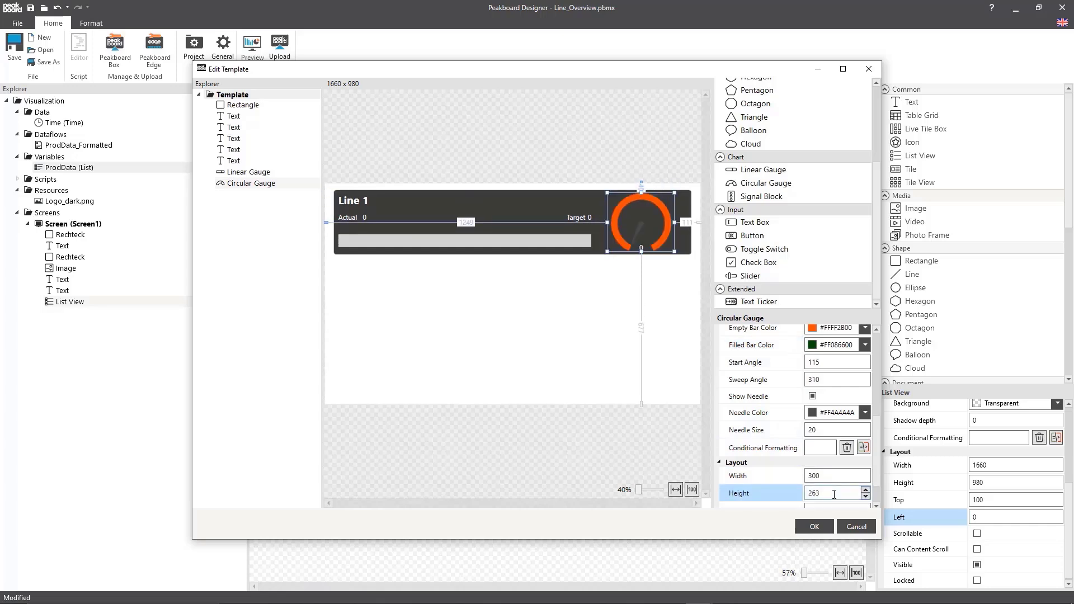
type("1273")
left_click(592, 304)
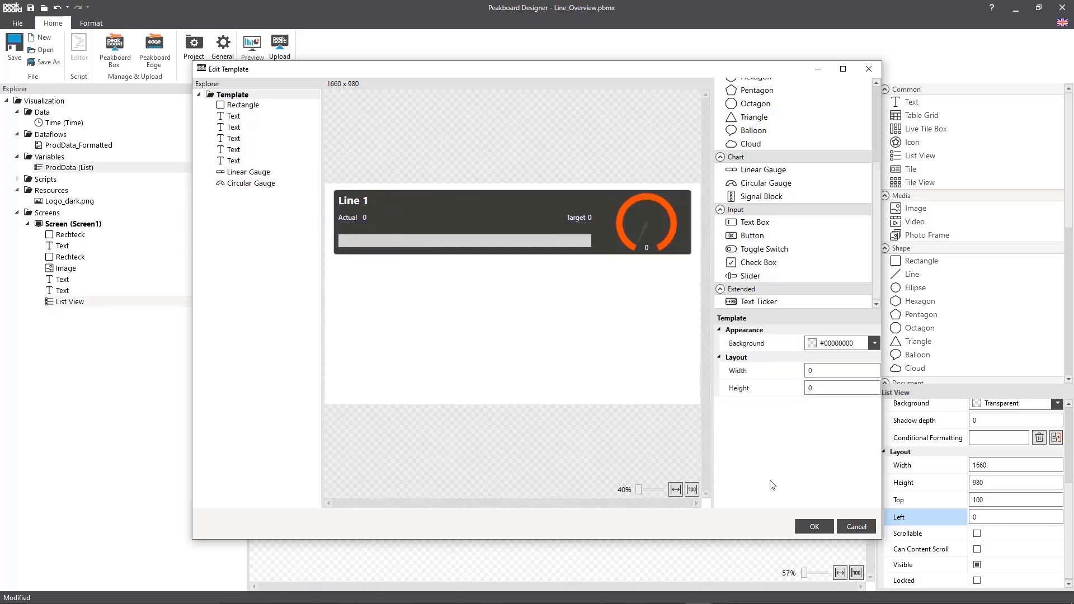
Close the list-item template and add a Peakboard Edge data source, starting a new edge entry
left_click(814, 526)
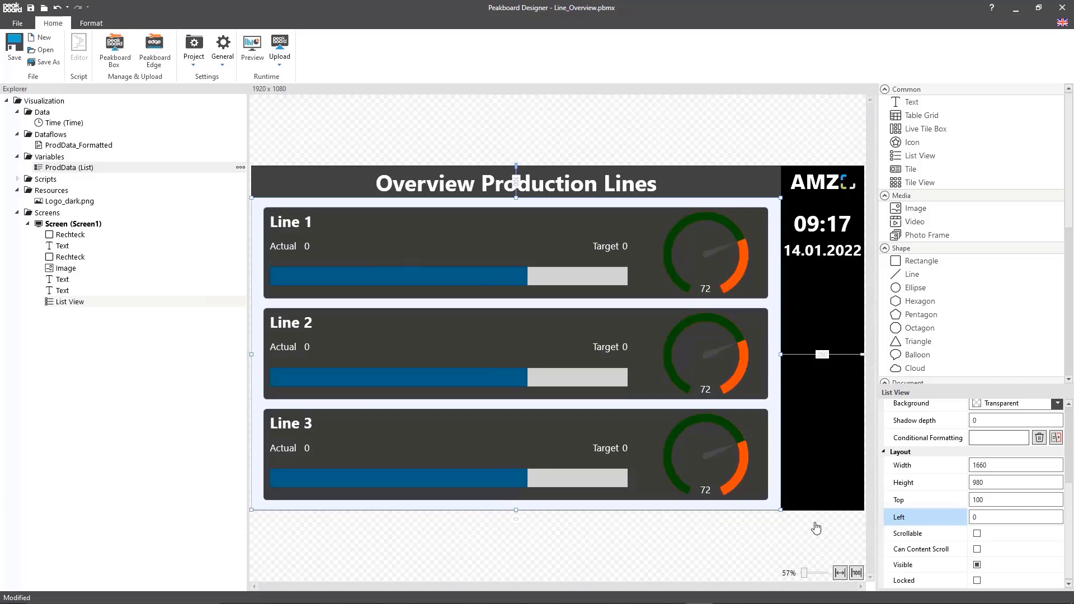
right_click(54, 115)
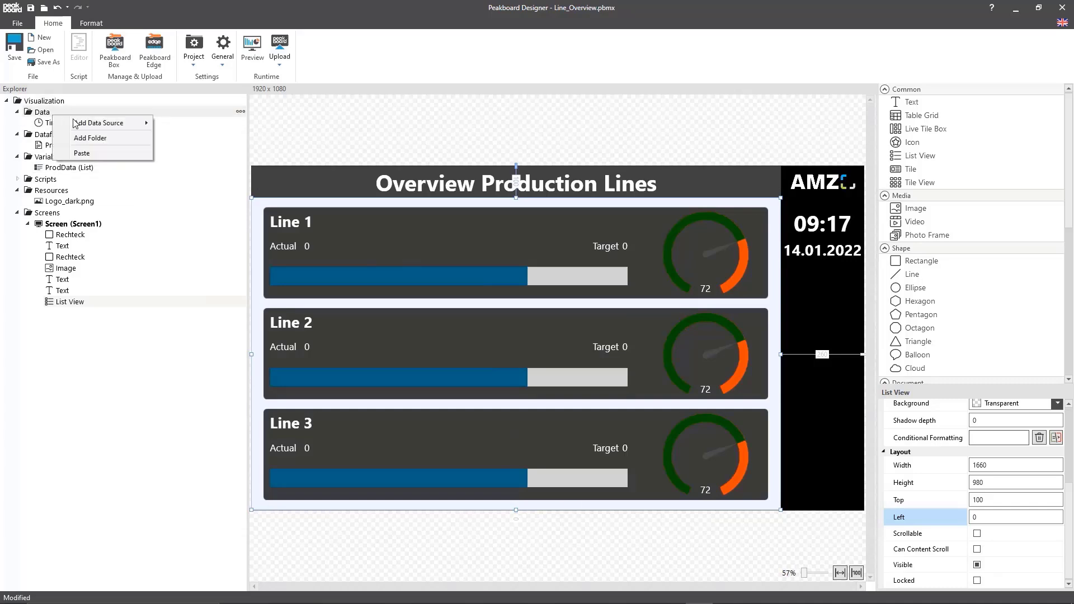
mouse_move(111, 123)
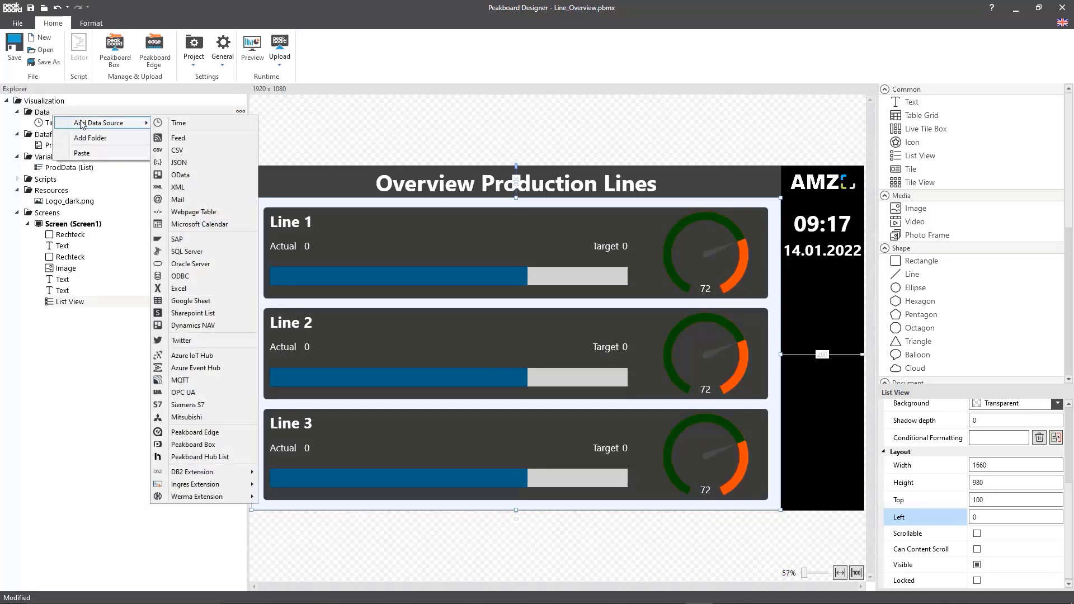
left_click(185, 432)
left_click(394, 153)
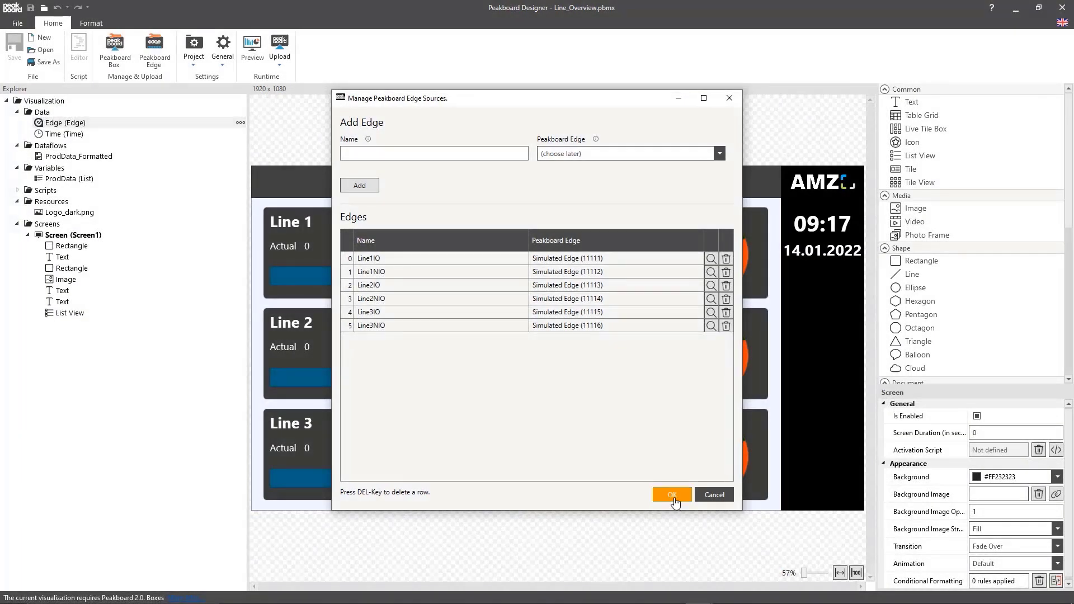
Open the Edge refresh script and add a for loop up to data.ProdData.count-1
left_click(672, 494)
right_click(141, 123)
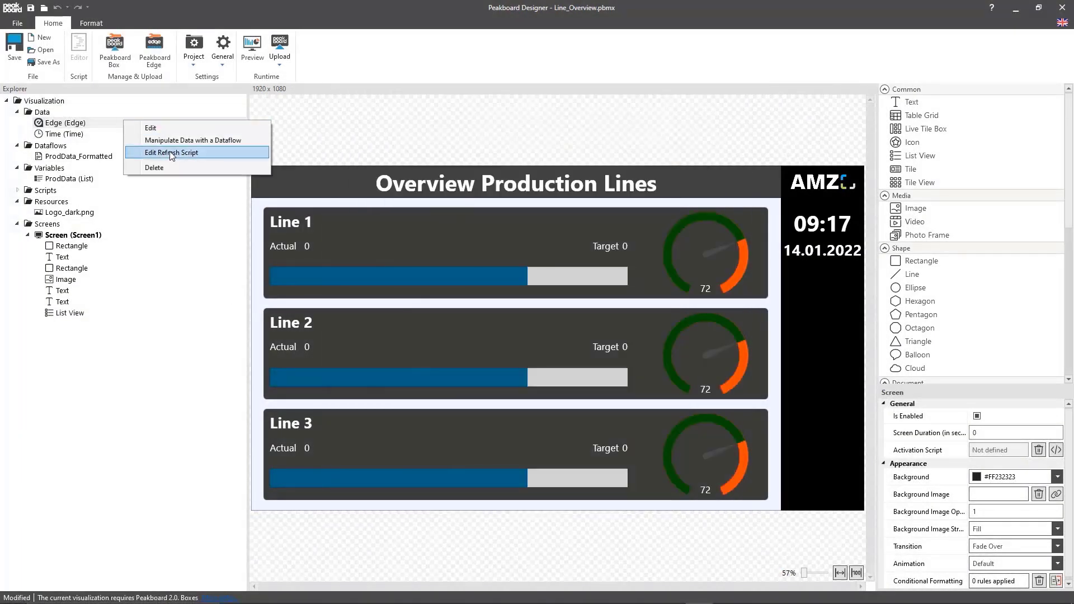
left_click(179, 154)
type("for")
key("Tab")
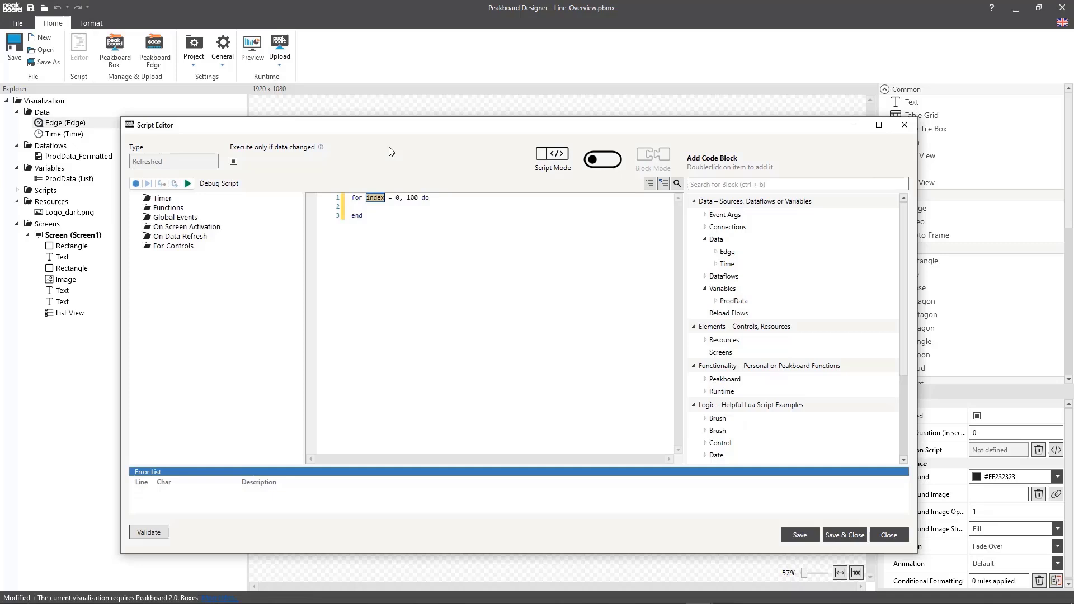
key("Right")
key("Right")
key("Right")
key("Right")
key("Right")
key("Right")
key("Right")
key("shift+Right")
key("shift+Right")
key("shift+Right")
type("data.Pro")
type("dData.count-1")
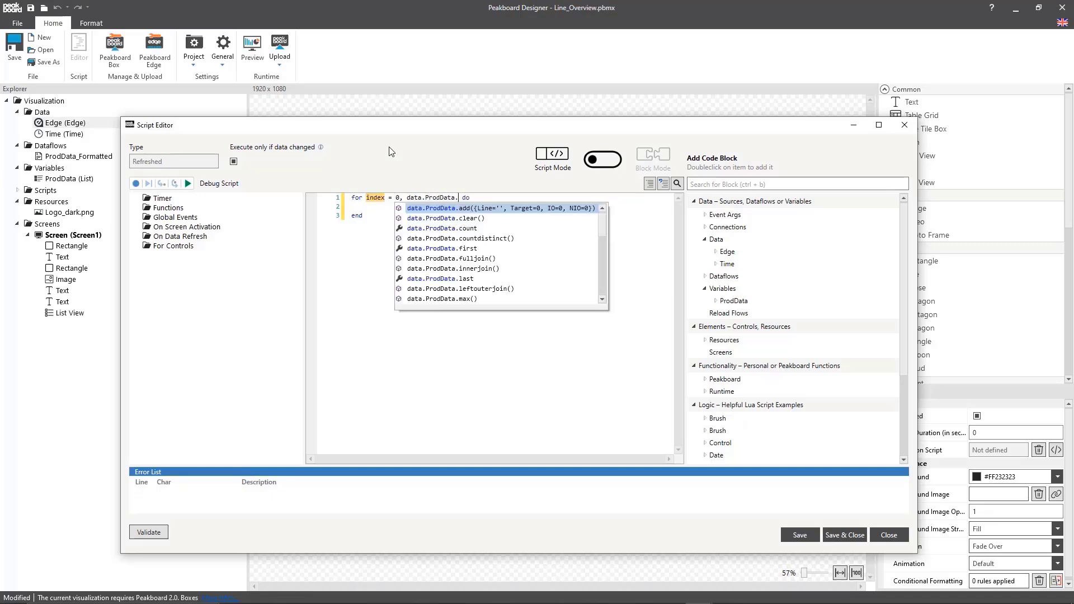
Add if-blocks: when edge 'Line'..index+1..'IO' reads in0 false, increment ProdData IO
key("Down")
type("if")
key("Tab")
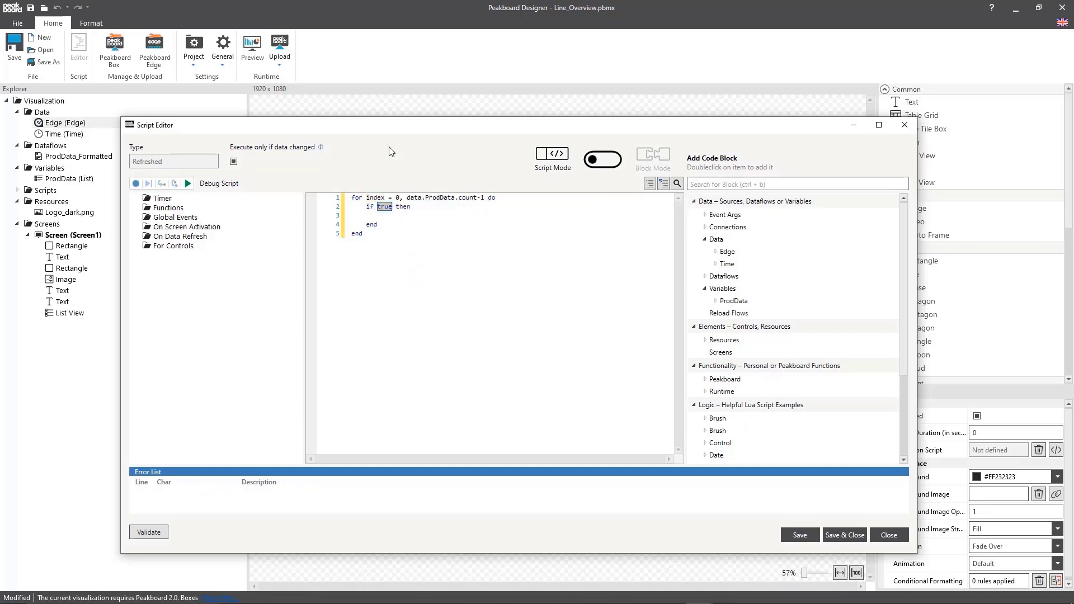
type("e.name == '")
type("Line'")
type(" .. index+1 ")
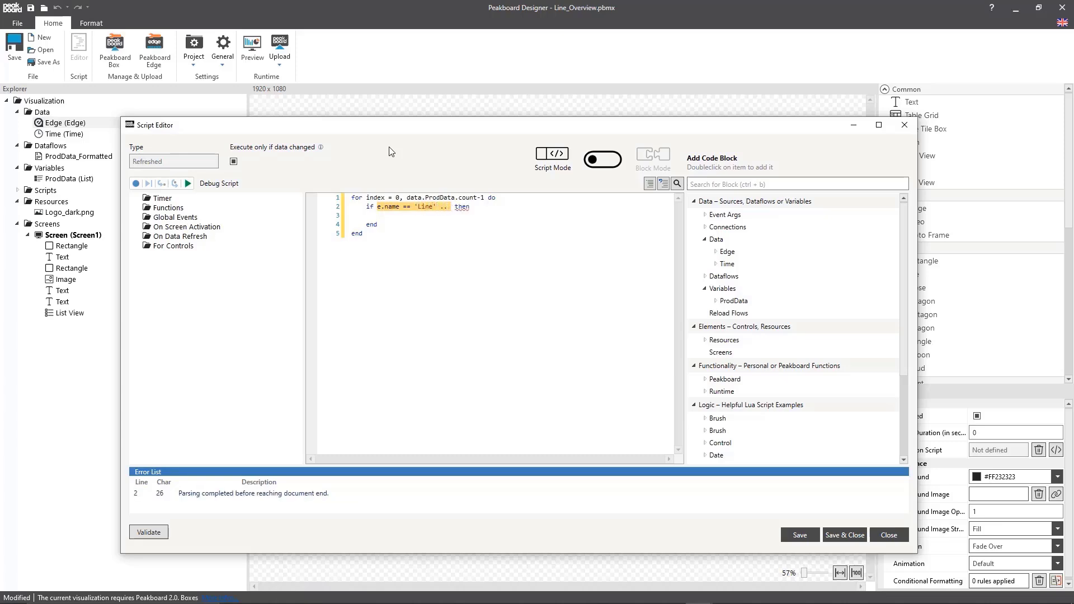
type(".. 'IO' then         ")
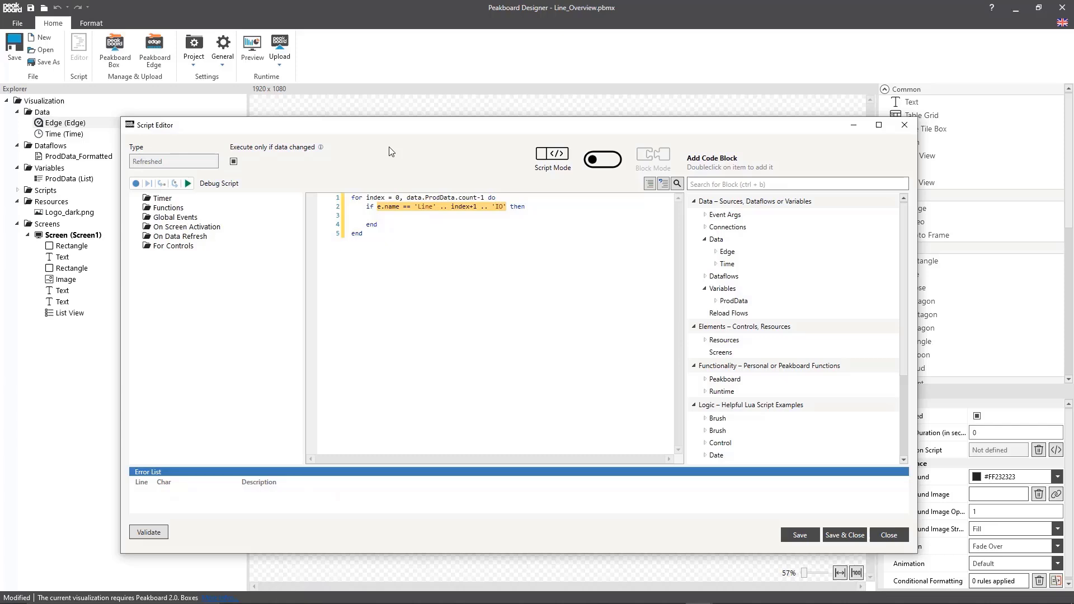
type("if")
key("Tab")
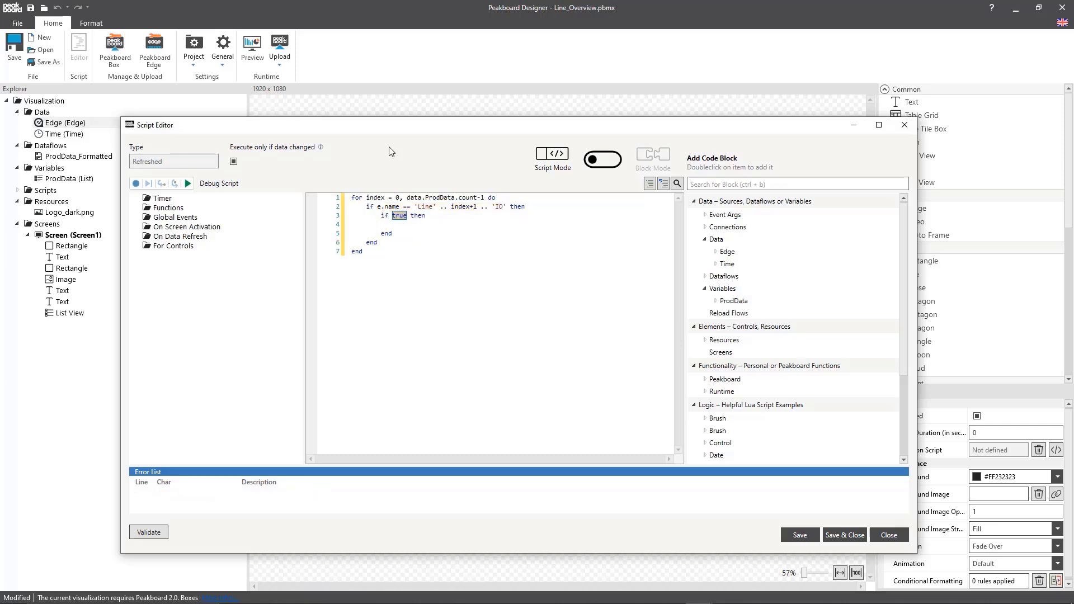
type("e.data.in0")
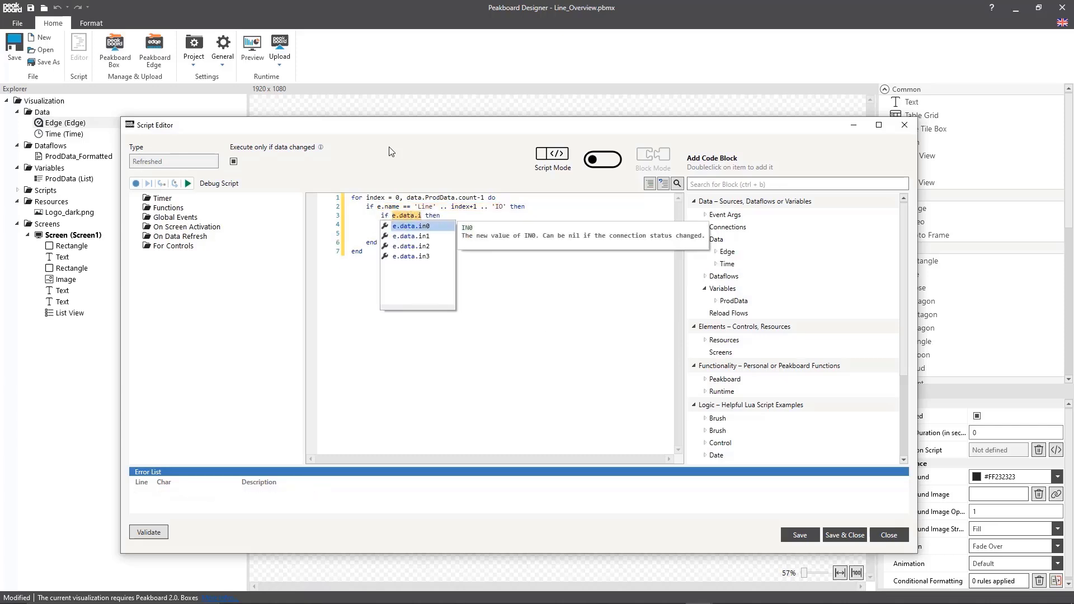
type(" == false")
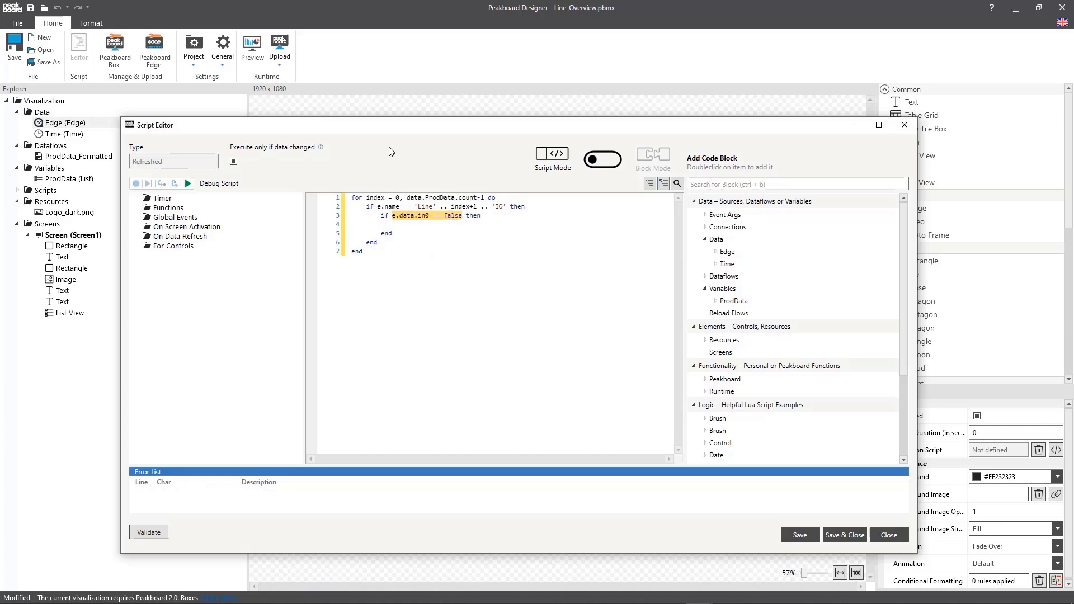
type(".ProdData[0].")
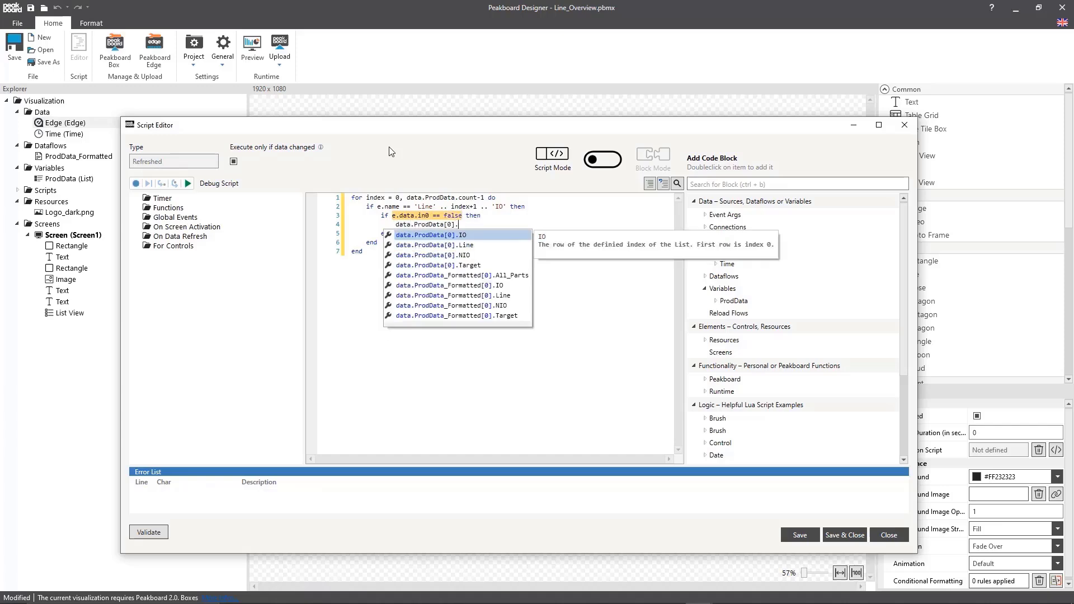
type("IO = data")
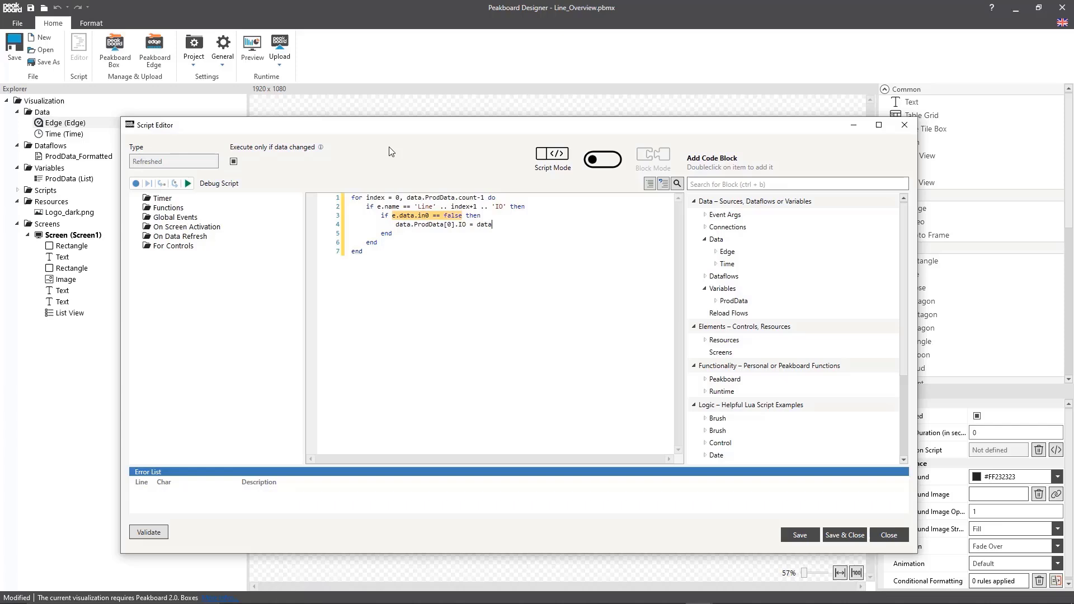
type(".prodData[0].IO + 1")
Replace both ProdData row indices 0 with index in the IO increment line
key("Left")
key("Left")
key("Left")
key("Left")
key("Left")
key("Left")
key("Left")
key("BackSpace")
type("index")
key("ctrl+Right")
key("ctrl+Right")
key("ctrl+Right")
key("ctrl+Right")
key("ctrl+Right")
key("ctrl+Right")
key("ctrl+Right")
key("ctrl+Right")
key("ctrl+Right")
key("Left")
key("Left")
key("BackSpace")
type("index")
Duplicate the IO check block below itself to adapt it for NIO
key("Down")
key("Down")
key("shift+Up")
key("shift+Up")
key("shift+Up")
key("shift+Up")
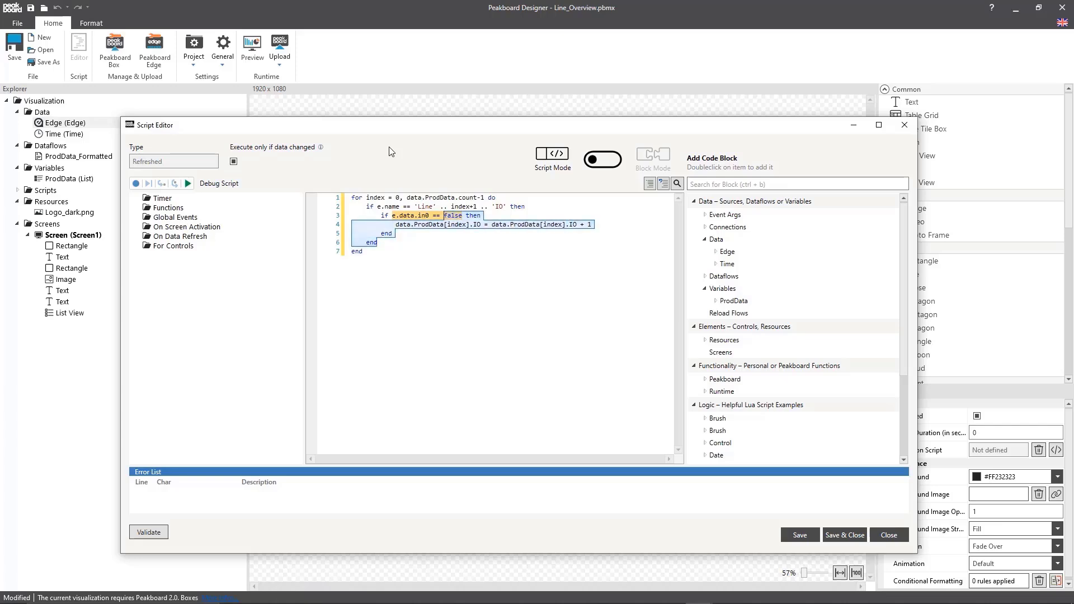
key("shift+Home")
key("ctrl+c")
key("Right")
key("Return")
key("Return")
key("ctrl+v")
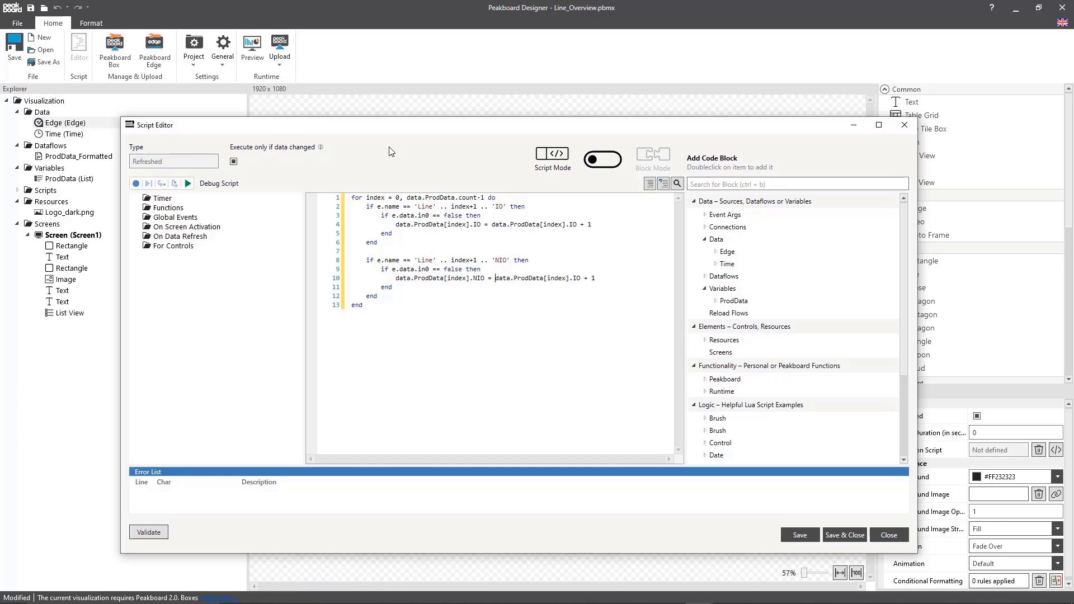
Validate the Edge refresh script, dismiss the valid message, and save and close it
left_click(149, 532)
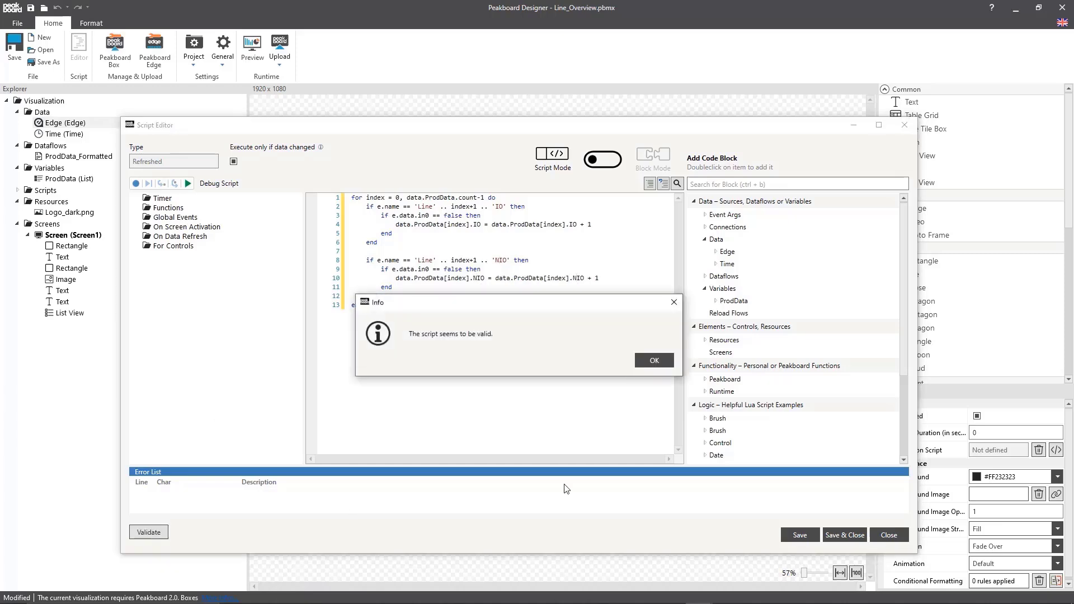
left_click(643, 358)
left_click(845, 535)
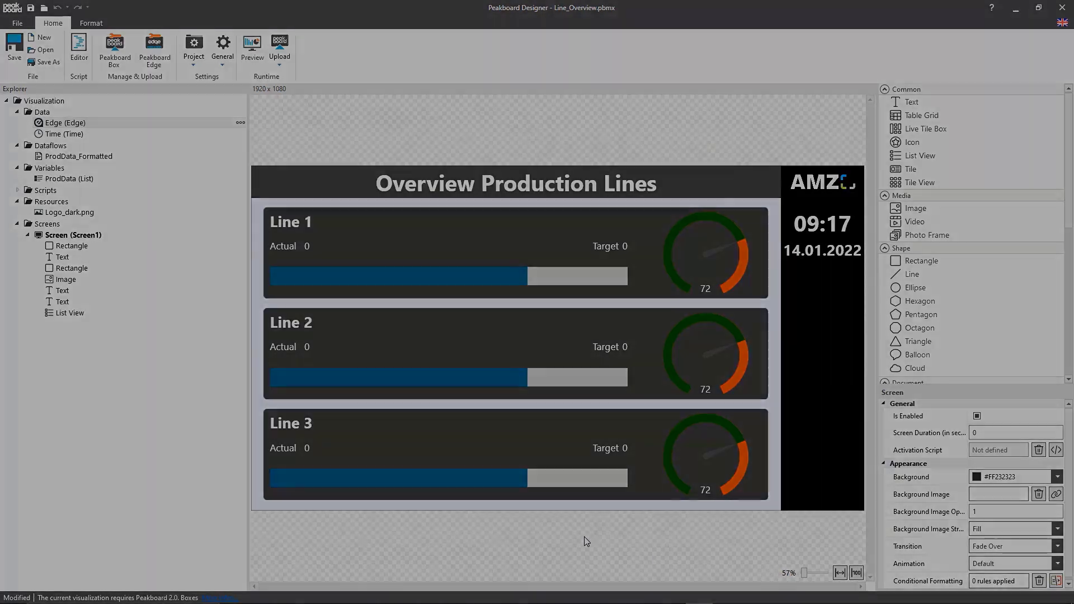